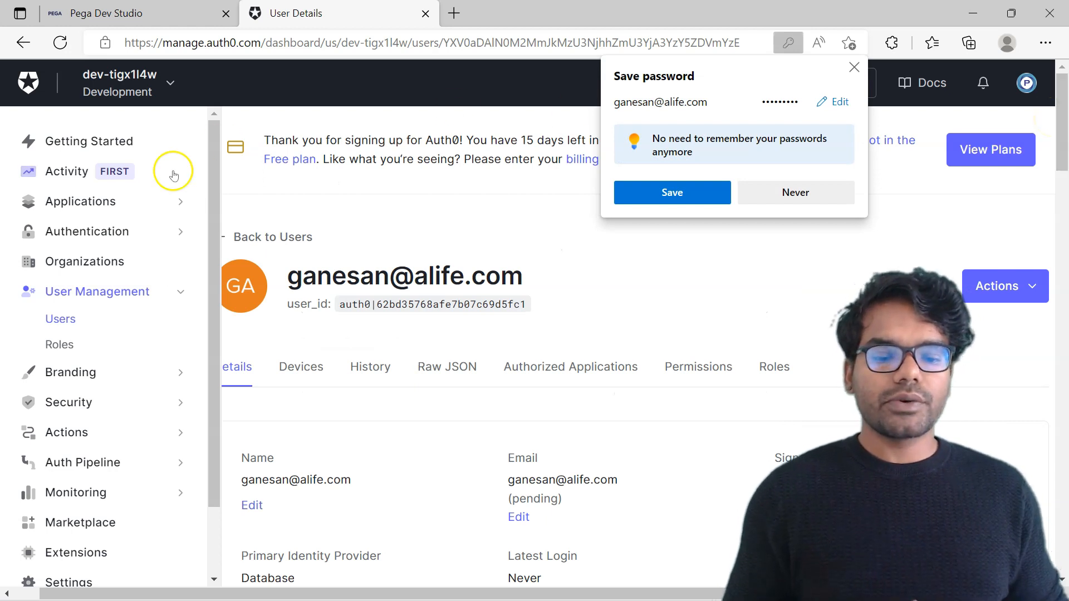
# Create an Auth0 application named ClaimsApp with the Regular Web Applications type
pyautogui.click(89, 206)
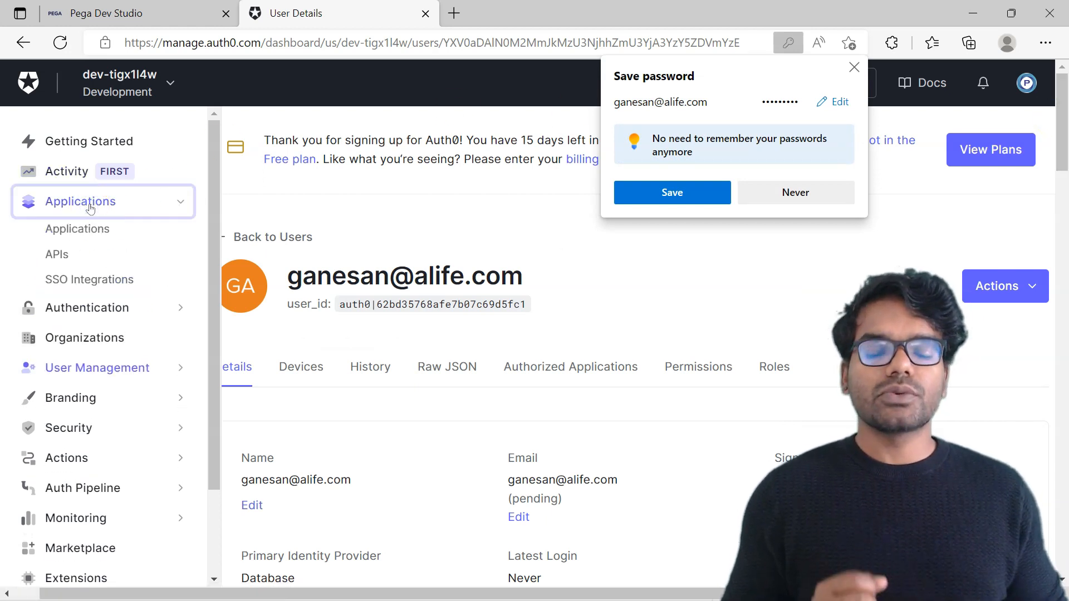
pyautogui.click(81, 233)
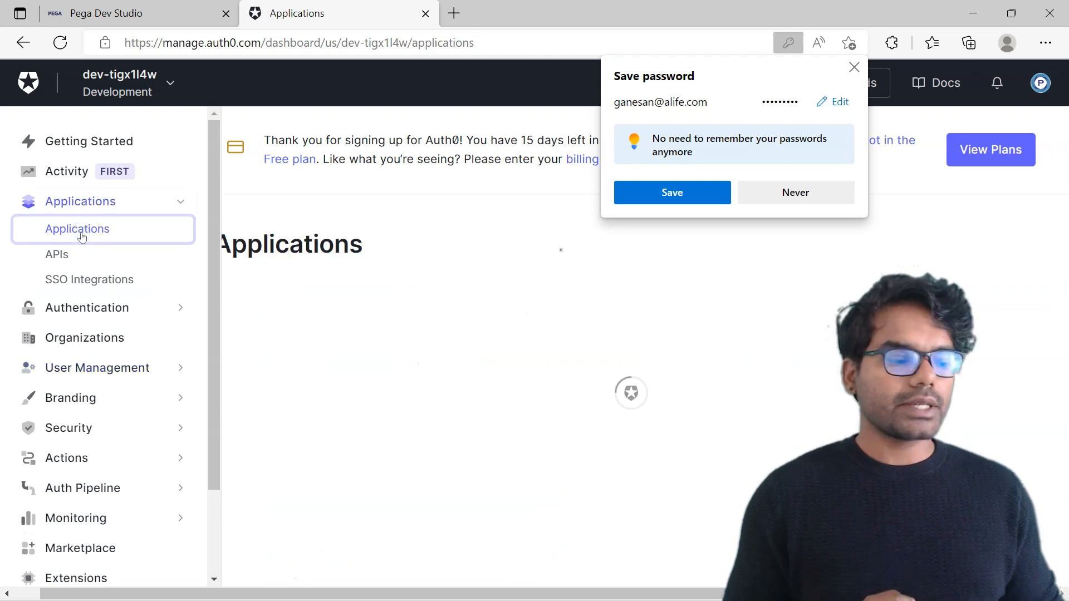
pyautogui.click(962, 252)
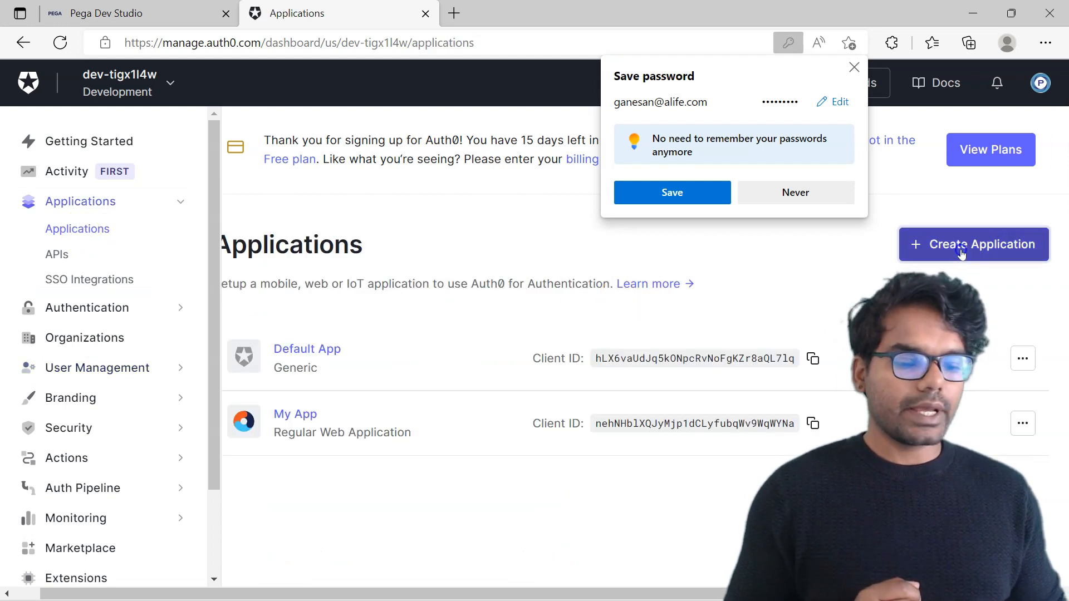
pyautogui.moveTo(358, 202); pyautogui.dragTo(231, 209)
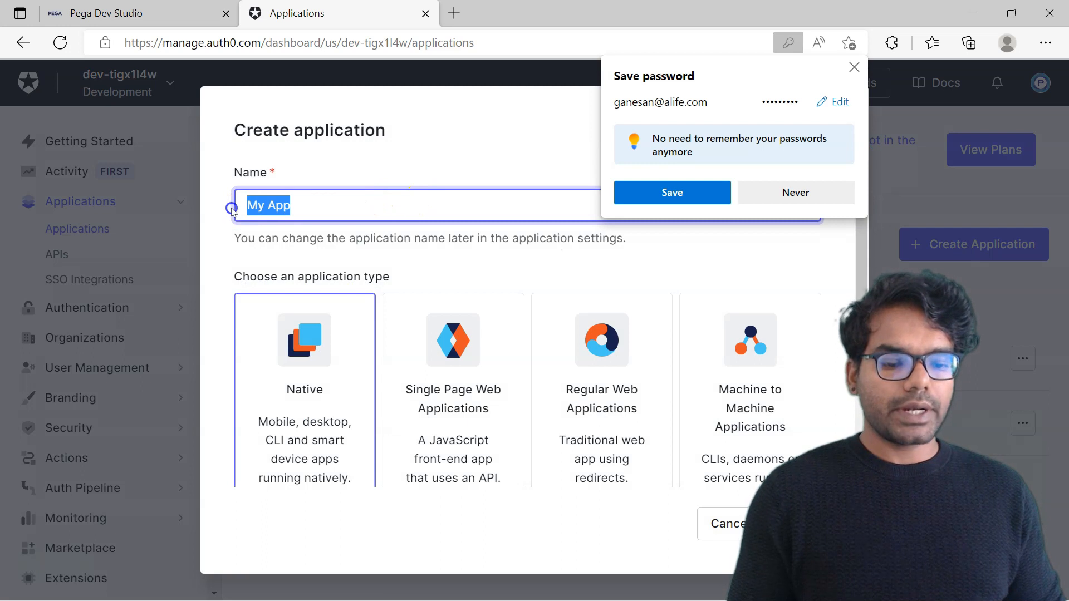
pyautogui.write('ClaimsApp')
pyautogui.click(499, 269)
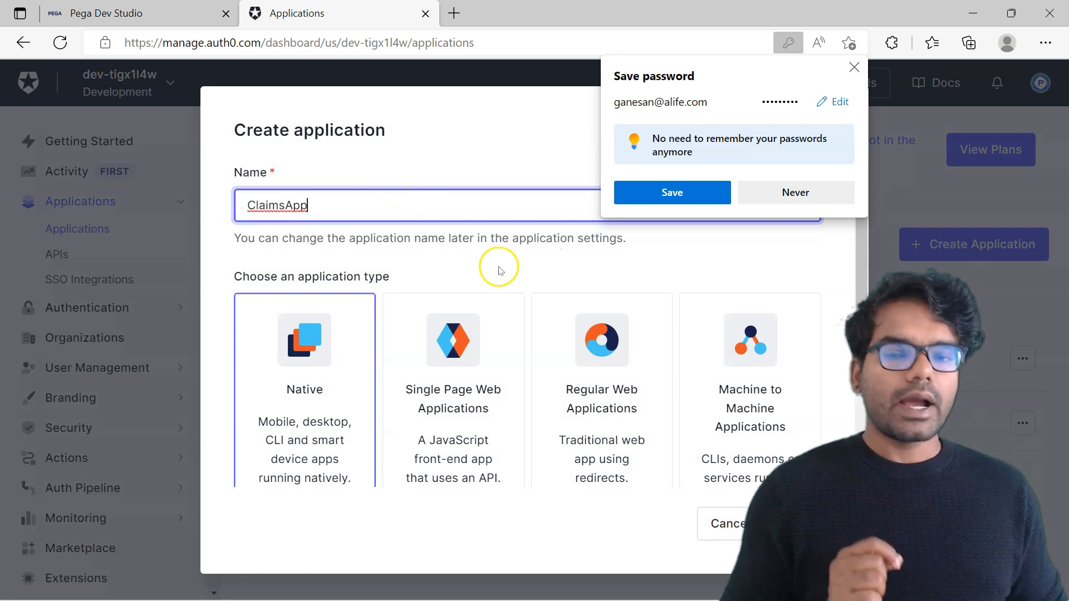
pyautogui.click(563, 334)
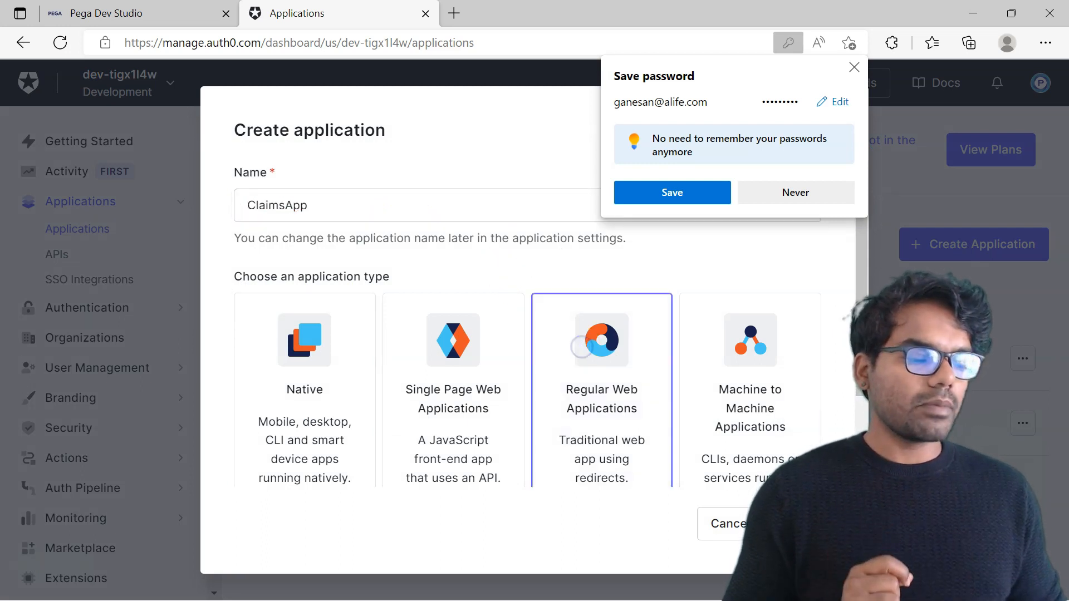
pyautogui.scroll(-2, 529, 323)
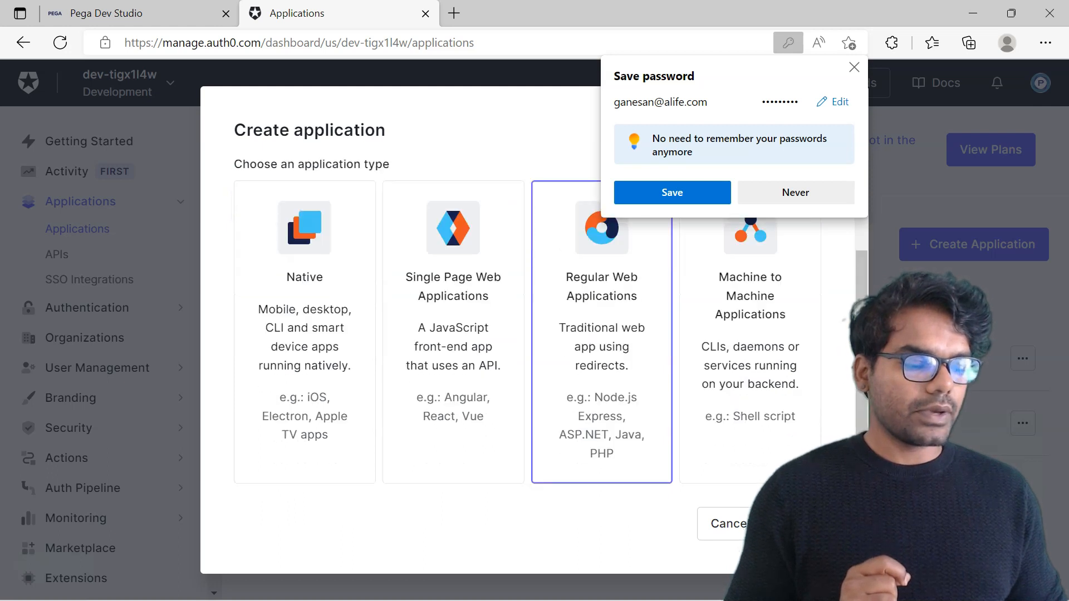
pyautogui.click(792, 524)
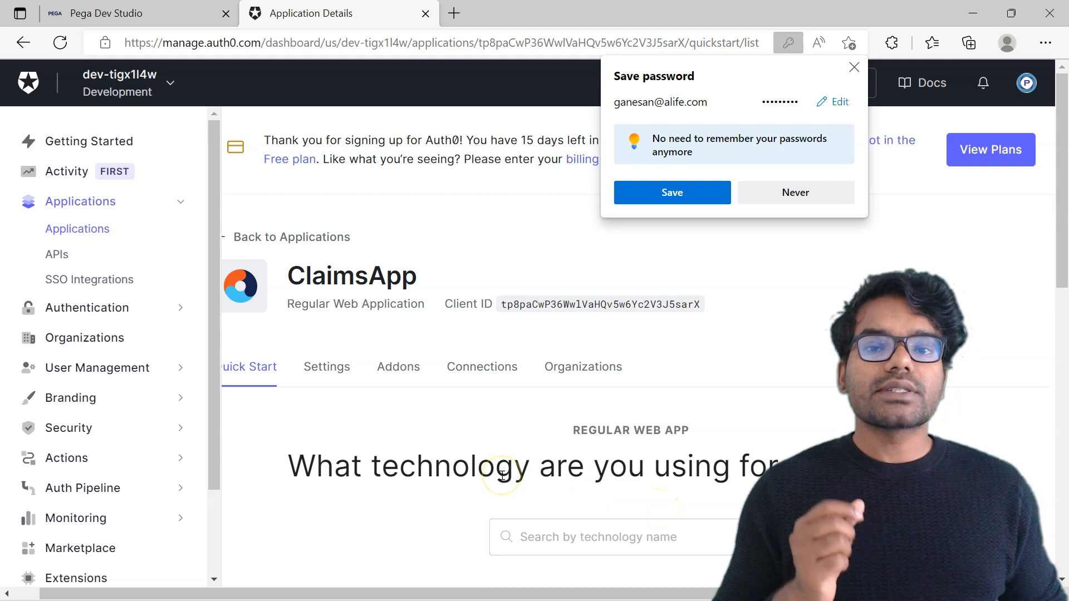
# Turn on the SAML2 Web App addon for ClaimsApp and open its settings at the Application Callback URL
pyautogui.click(390, 368)
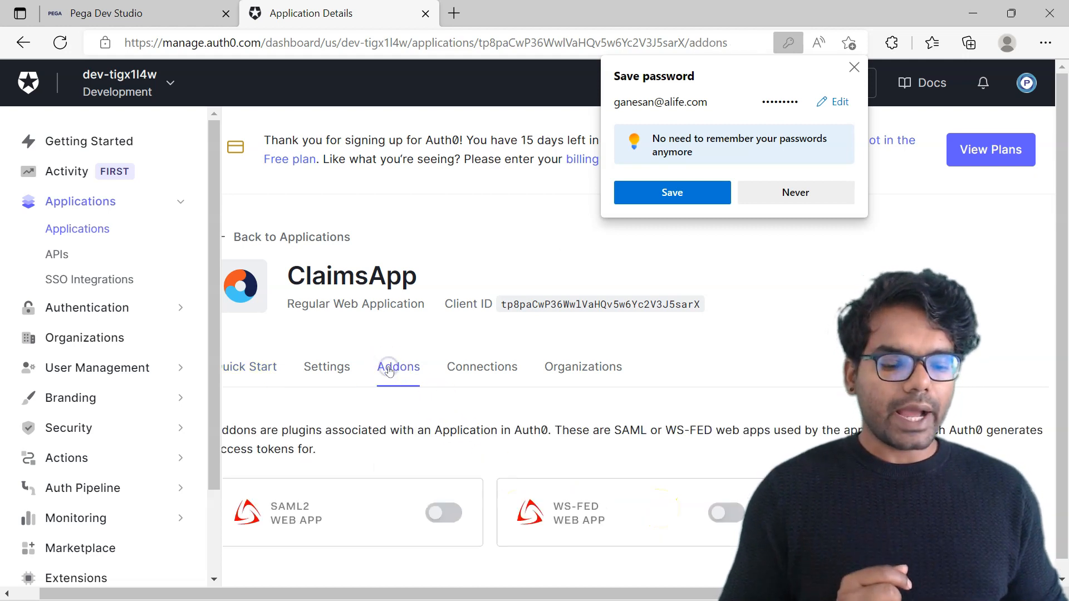
pyautogui.click(452, 513)
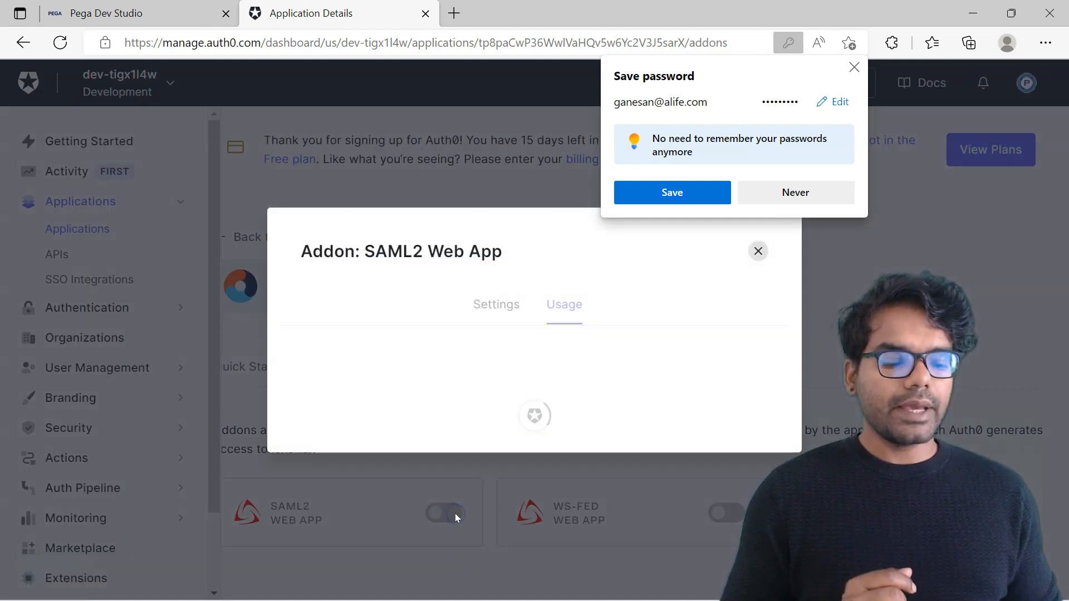
pyautogui.click(696, 237)
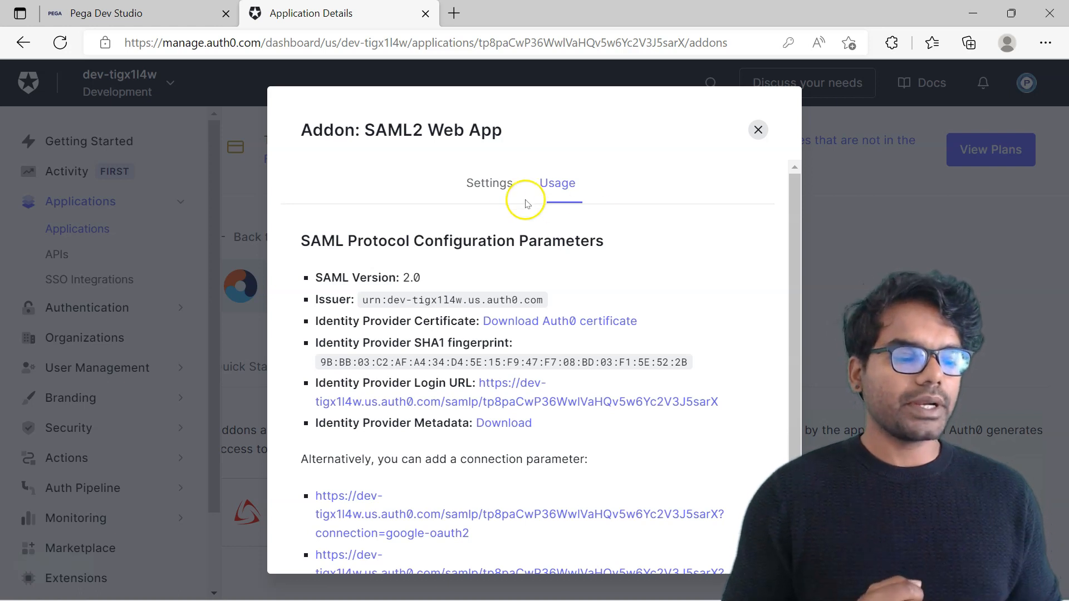
pyautogui.click(487, 183)
pyautogui.click(434, 239)
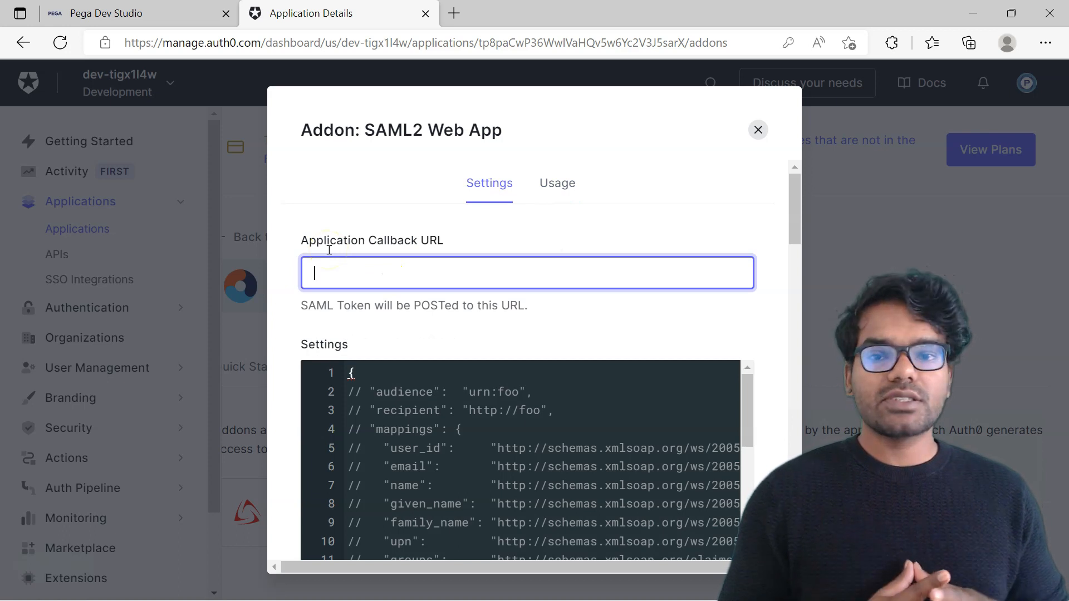
# Switch to Pega Dev Studio and create a SAML 2.0 authentication service named auth0, described as "auth0 /prweb/PRAuth", with the alias auth0
pyautogui.click(136, 12)
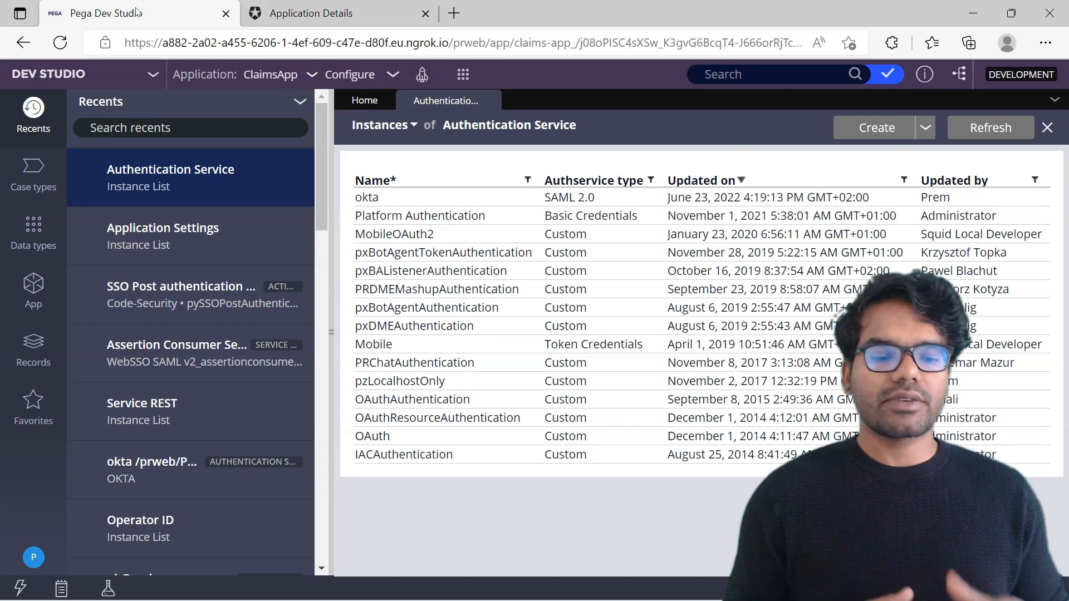
pyautogui.click(463, 74)
pyautogui.click(520, 239)
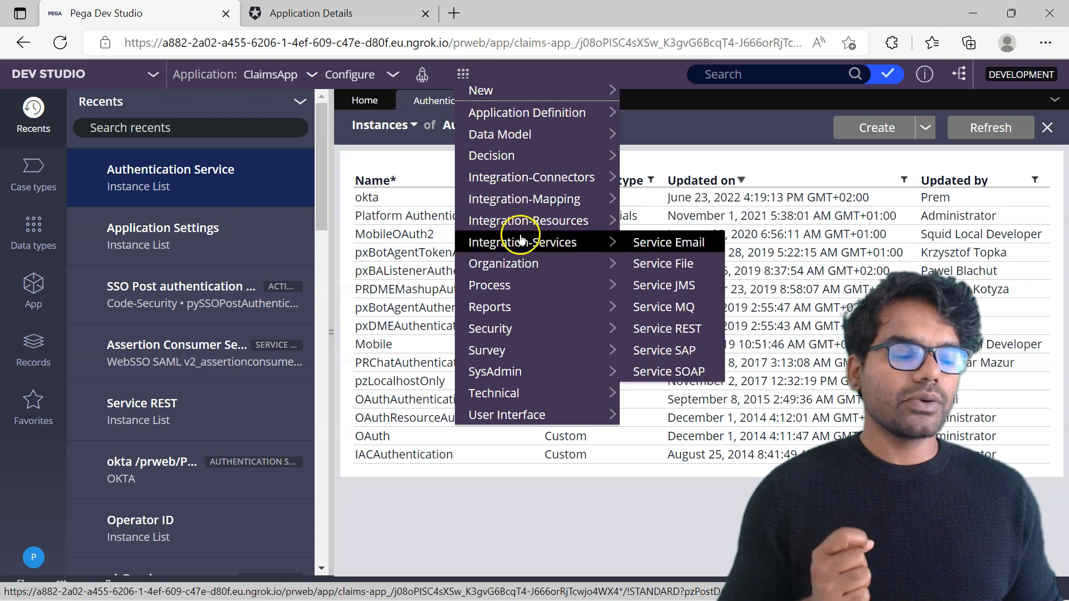
pyautogui.click(692, 153)
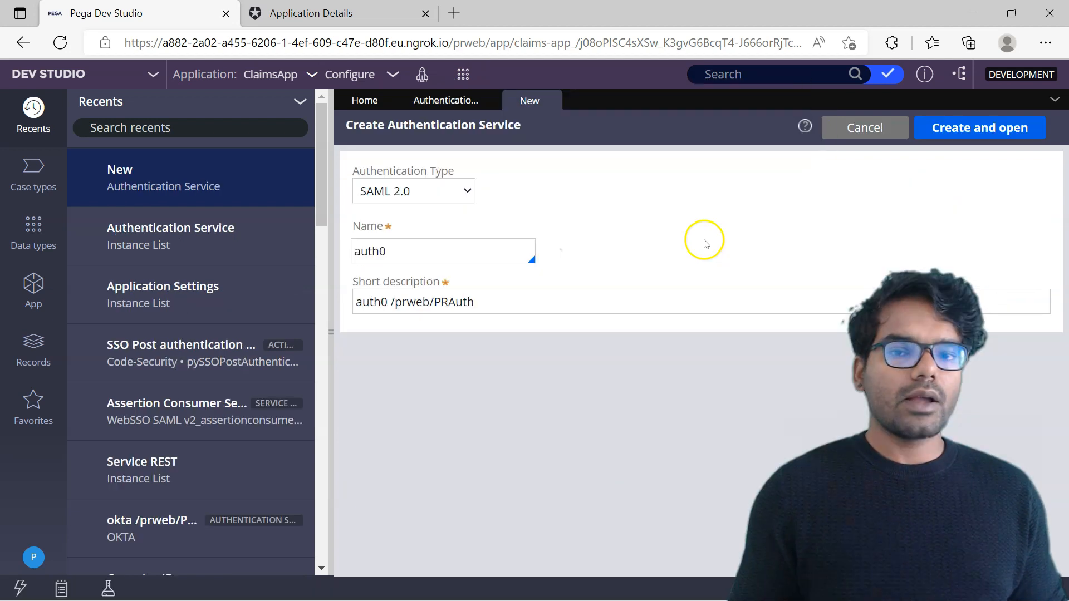
pyautogui.click(925, 126)
pyautogui.click(523, 306)
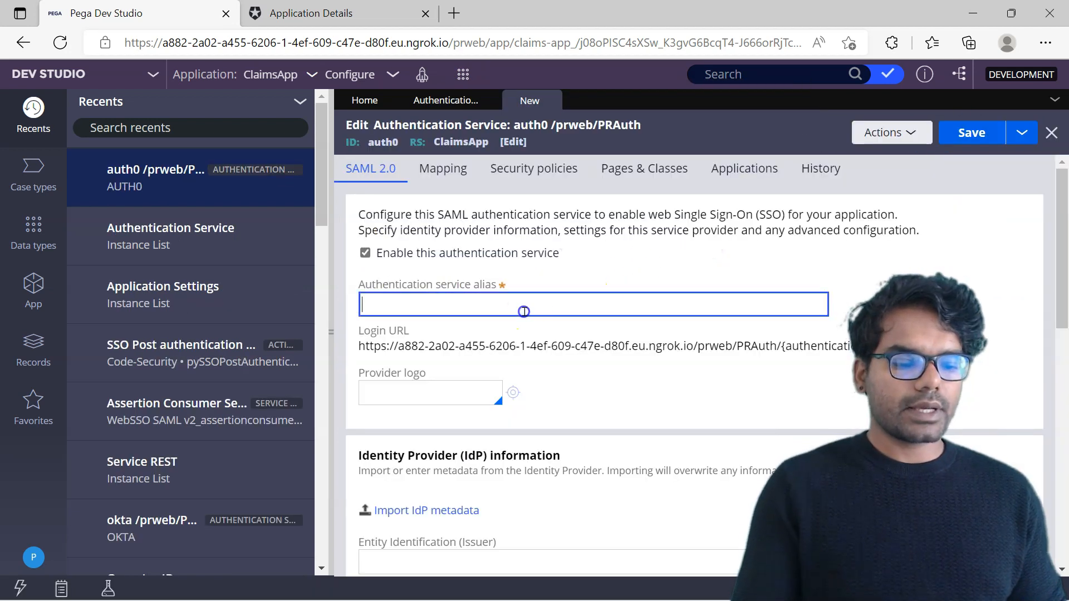
pyautogui.write('aut')
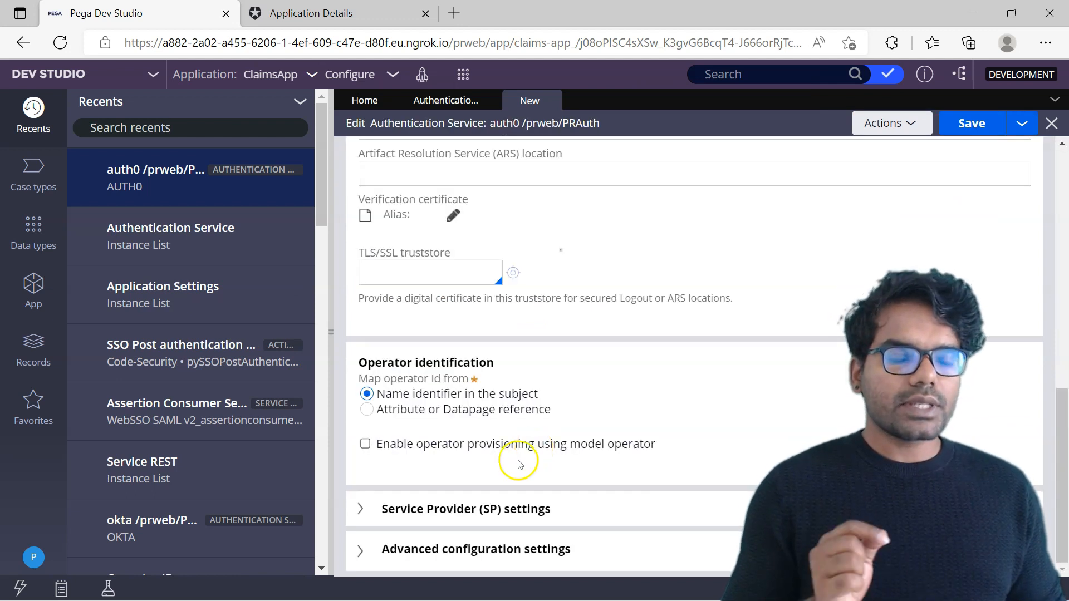
# Copy the Assertion Consumer Service location from the Service Provider settings into the Auth0 SAML2 addon's Application Callback URL
pyautogui.click(449, 509)
pyautogui.moveTo(1062, 322); pyautogui.dragTo(1062, 394)
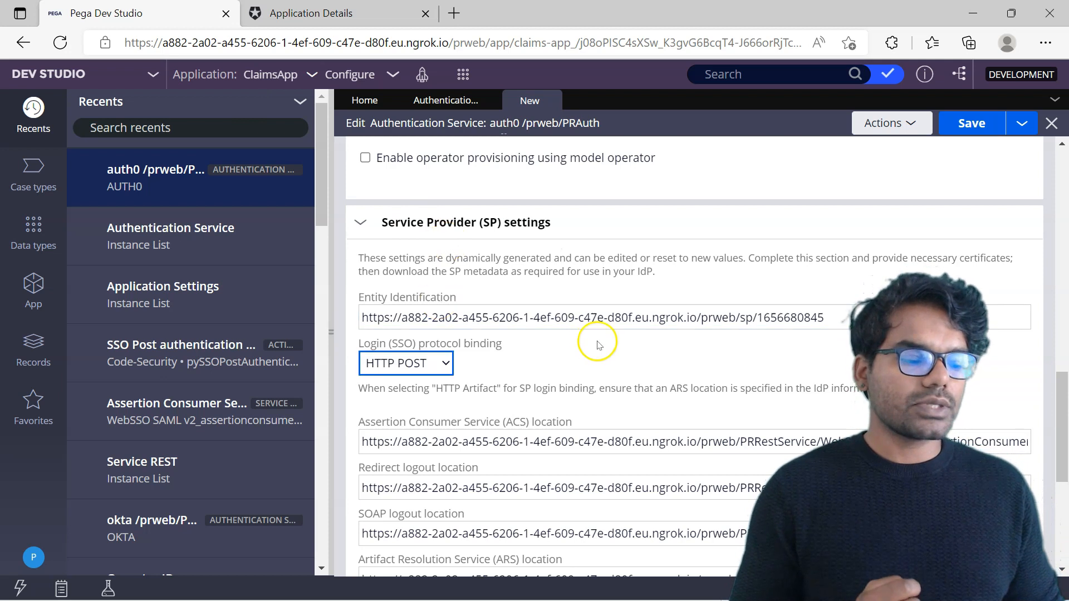
pyautogui.scroll(-2, 382, 348)
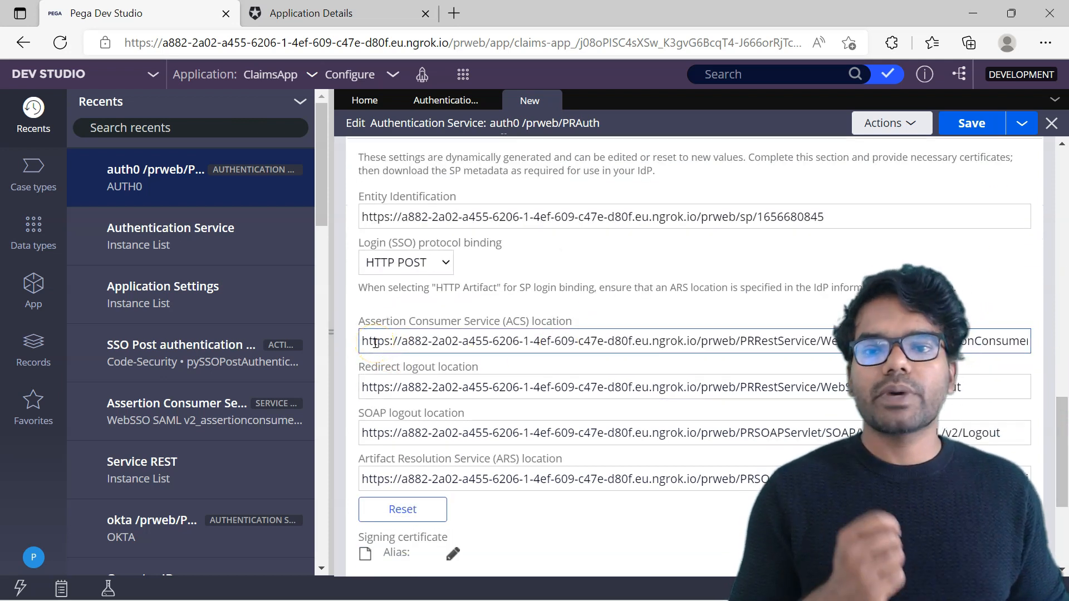
pyautogui.tripleClick(587, 341)
pyautogui.hotkey('ctrl', 'c')
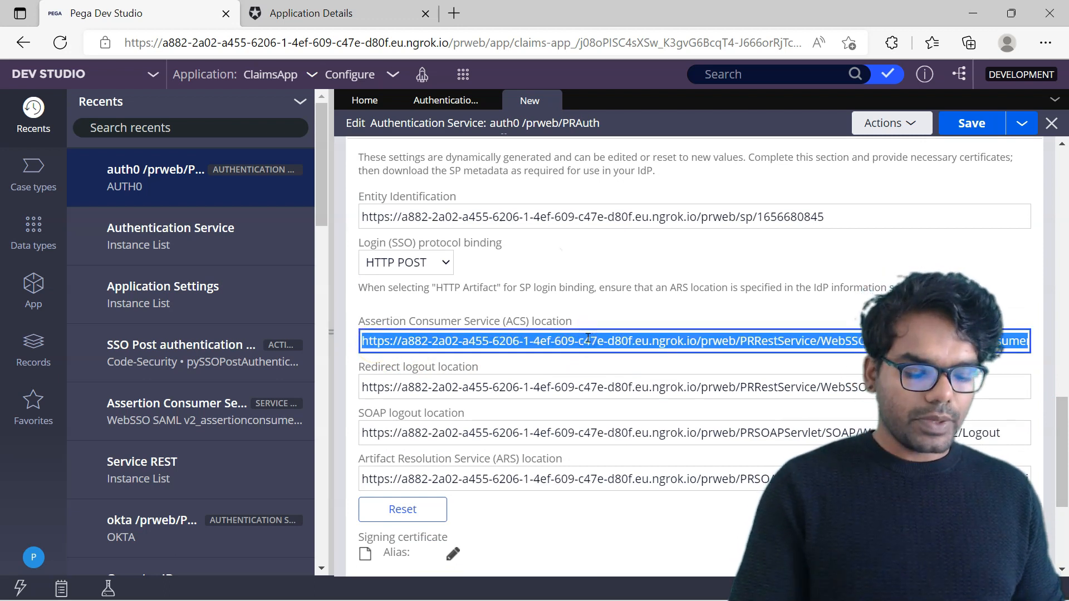
pyautogui.click(328, 13)
pyautogui.click(387, 267)
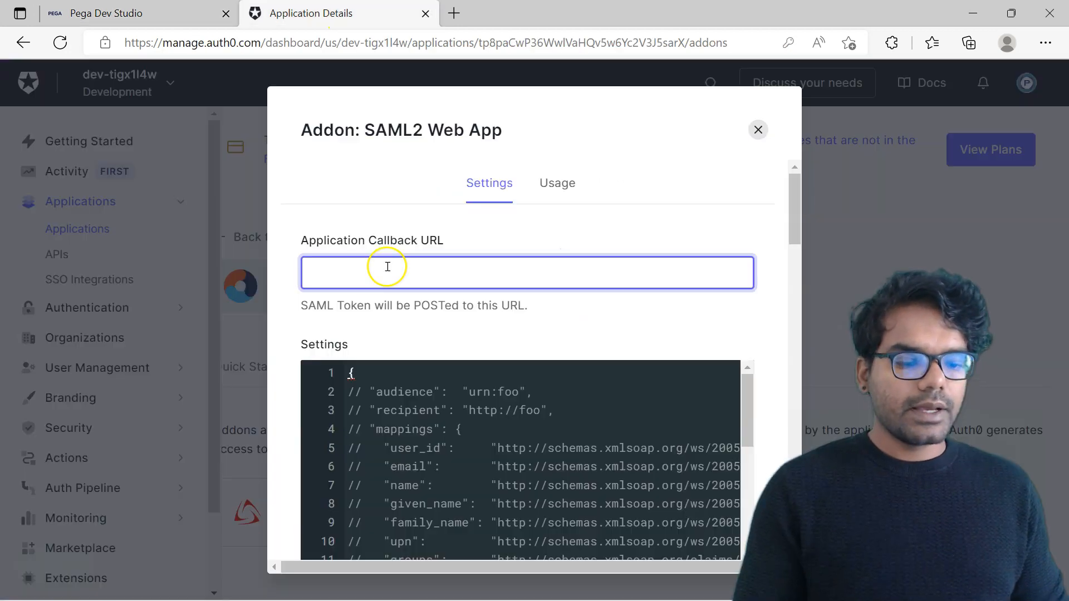
pyautogui.hotkey('ctrl', 'v')
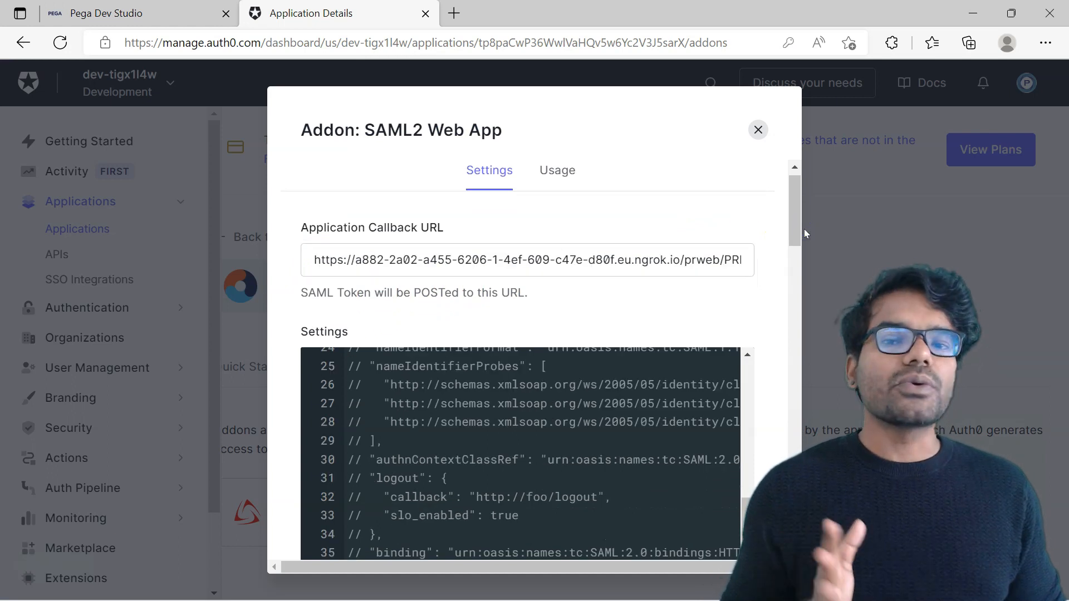
# Download the Identity Provider Metadata from the SAML2 Web App addon's usage information
pyautogui.click(580, 183)
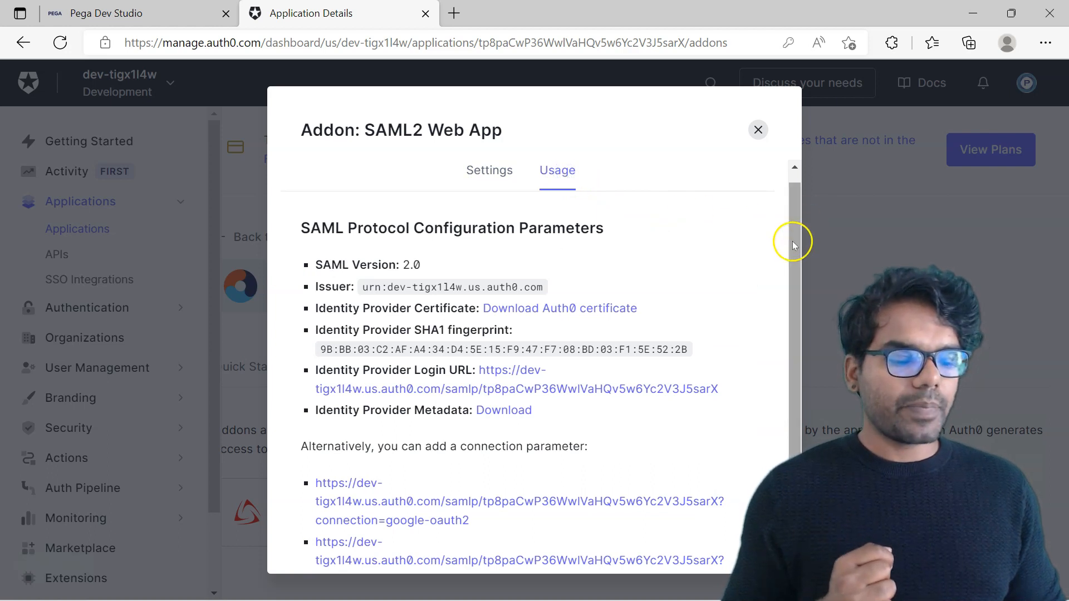
pyautogui.moveTo(793, 245); pyautogui.dragTo(794, 329)
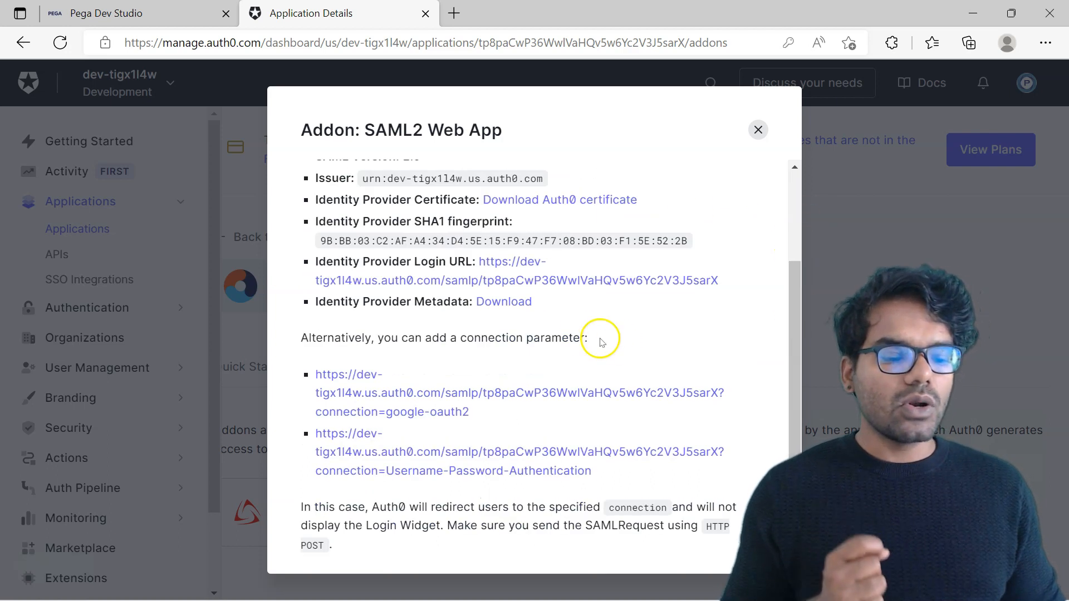
pyautogui.click(519, 303)
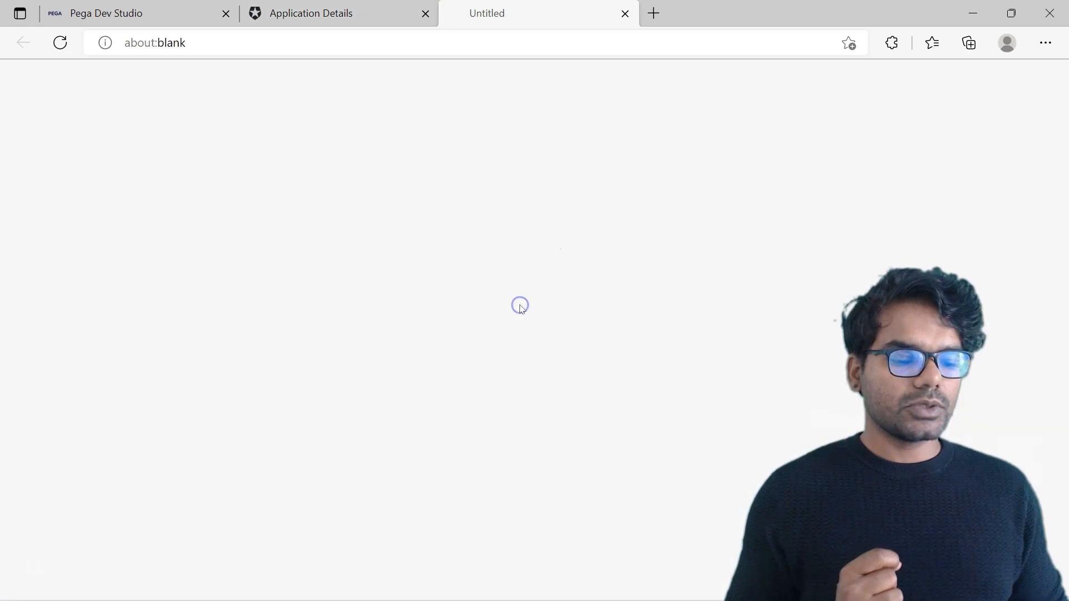
# Apply the SAML2 Web App addon's settings with the entered callback URL
pyautogui.click(489, 183)
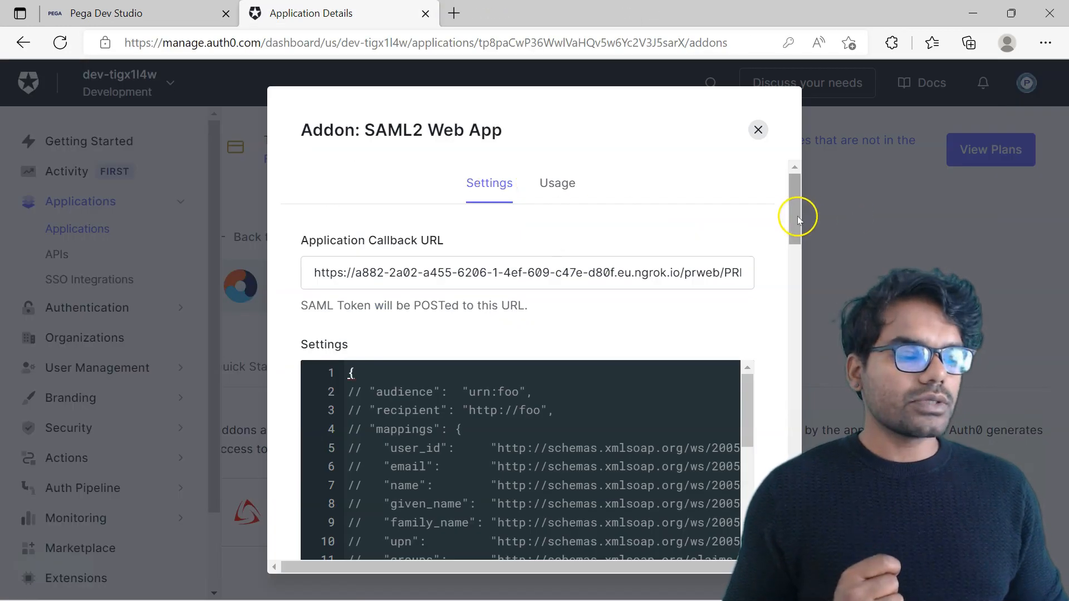
pyautogui.moveTo(797, 217); pyautogui.dragTo(794, 334)
pyautogui.scroll(-5, 795, 334)
pyautogui.click(635, 508)
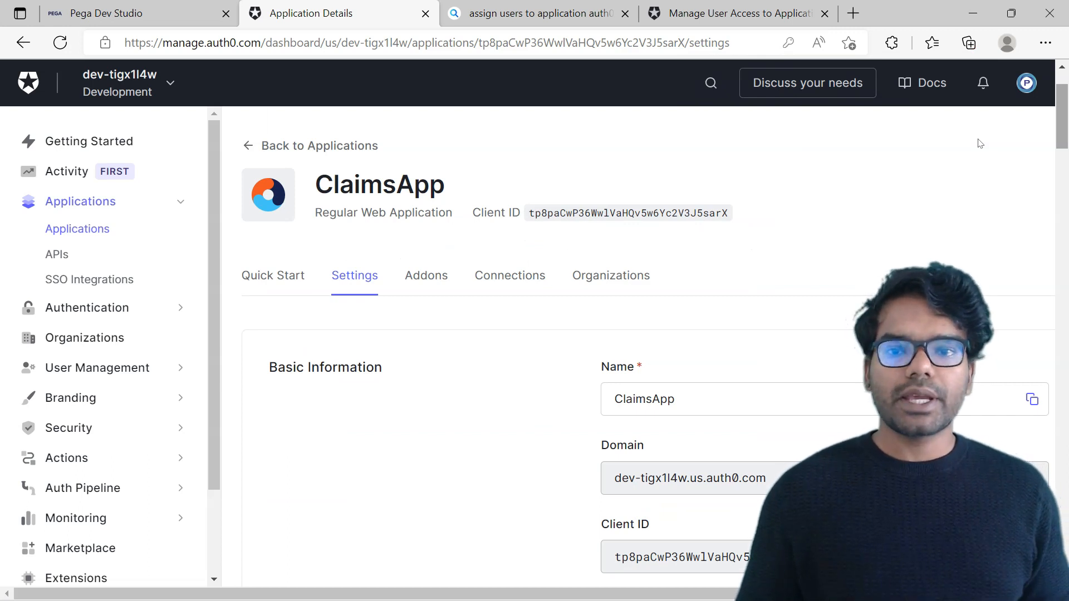
# Check which connections serve as user sources for ClaimsApp, and view the tenant's users with their connection
pyautogui.click(510, 276)
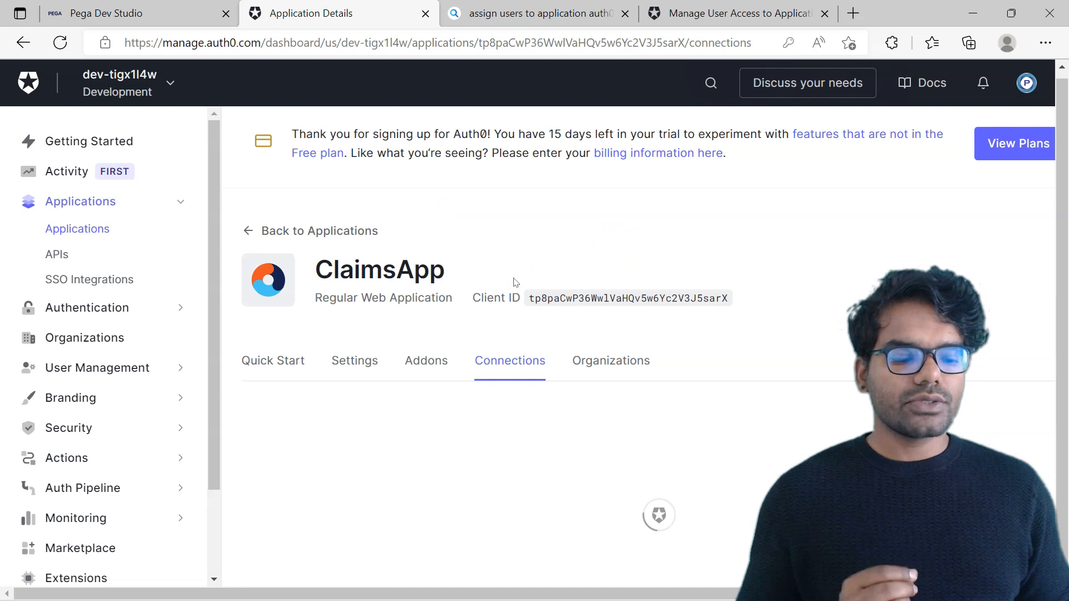
pyautogui.scroll(-2, 1052, 212)
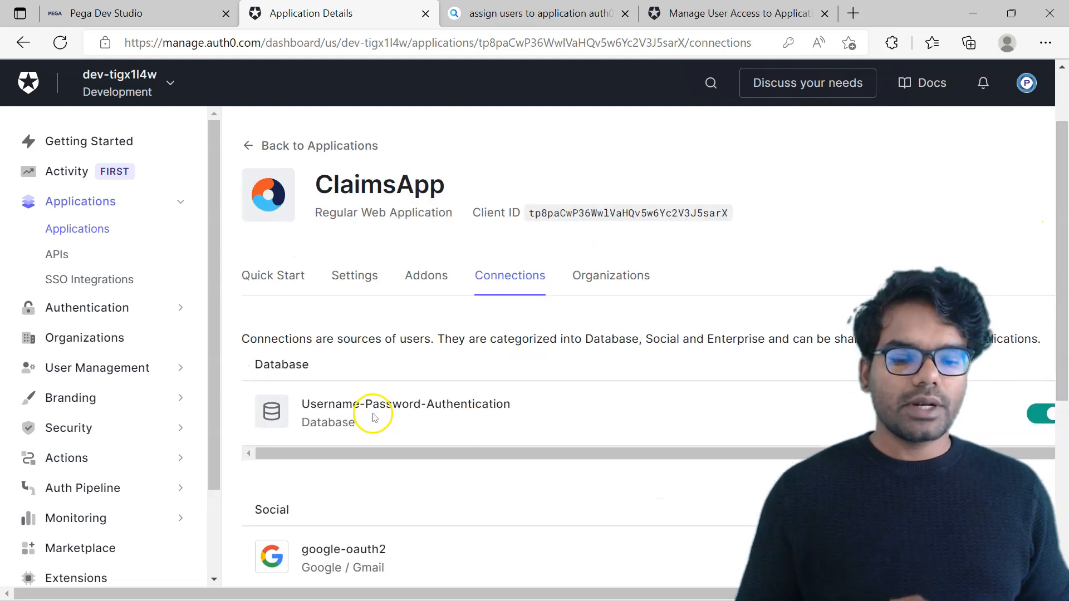
pyautogui.click(78, 368)
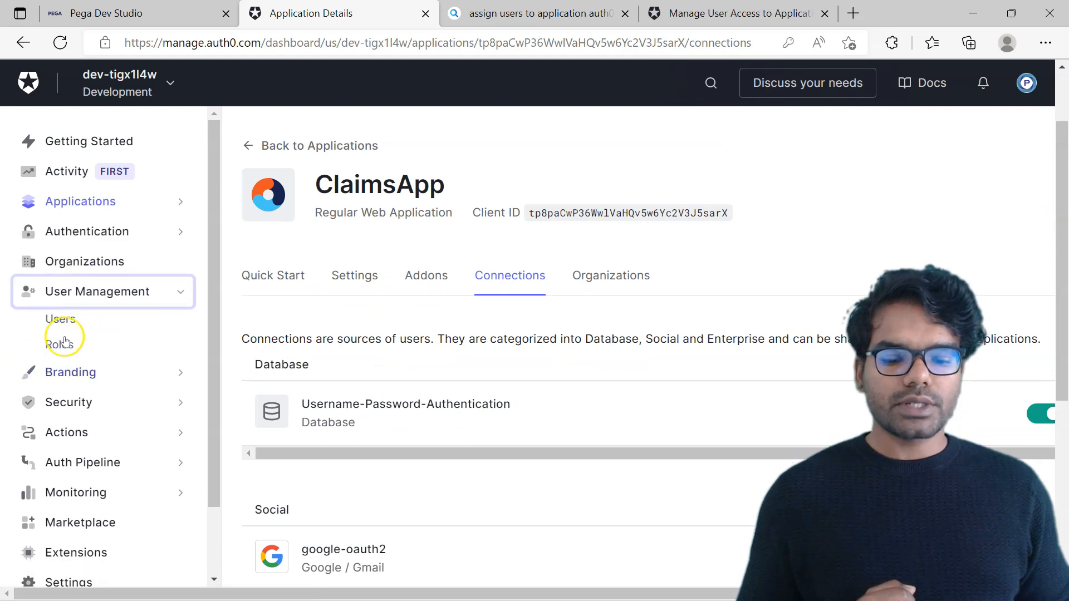
pyautogui.click(60, 320)
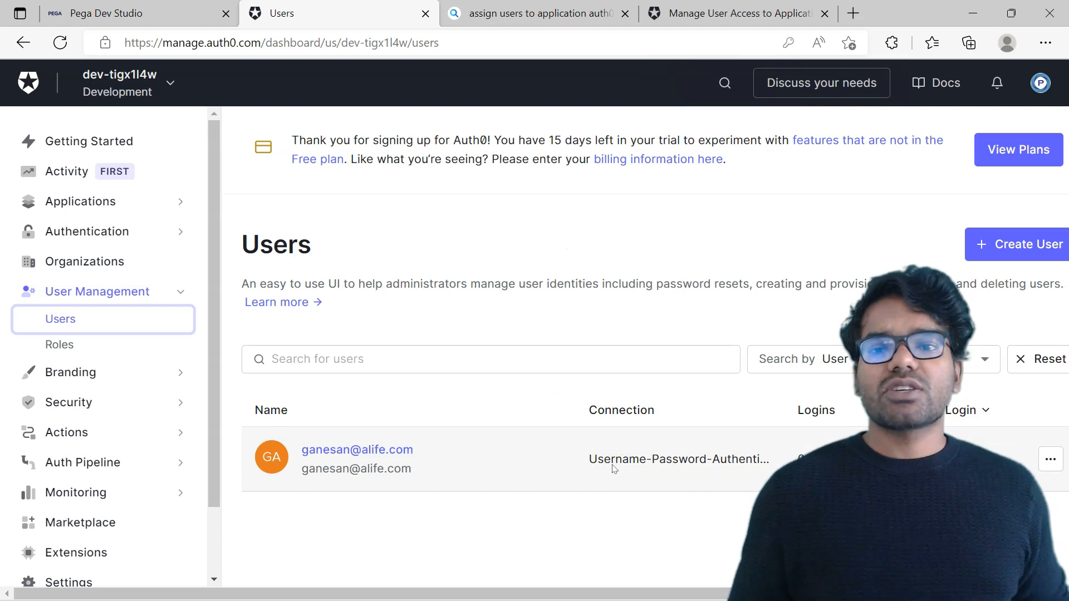
# Switch back to Pega Dev Studio and import the downloaded IdP metadata via file into the auth0 authentication service
pyautogui.click(139, 13)
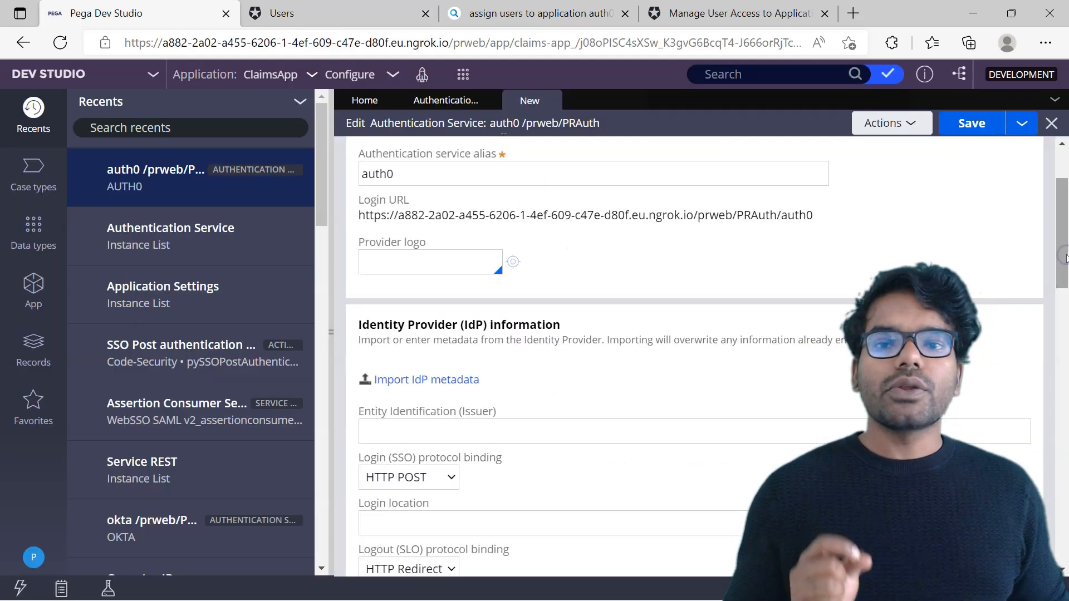
pyautogui.click(440, 383)
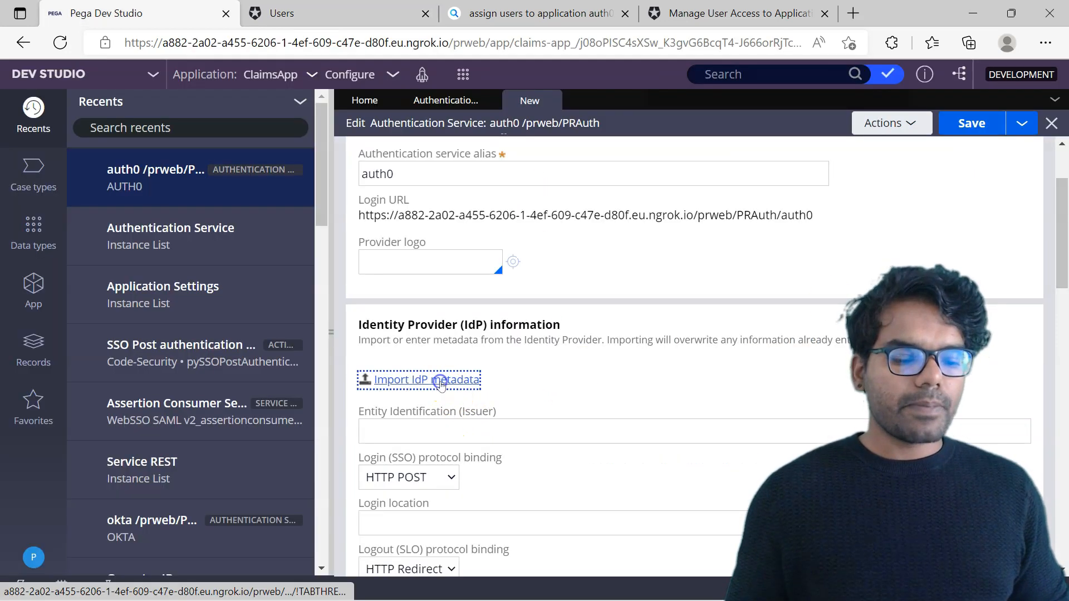
pyautogui.click(386, 446)
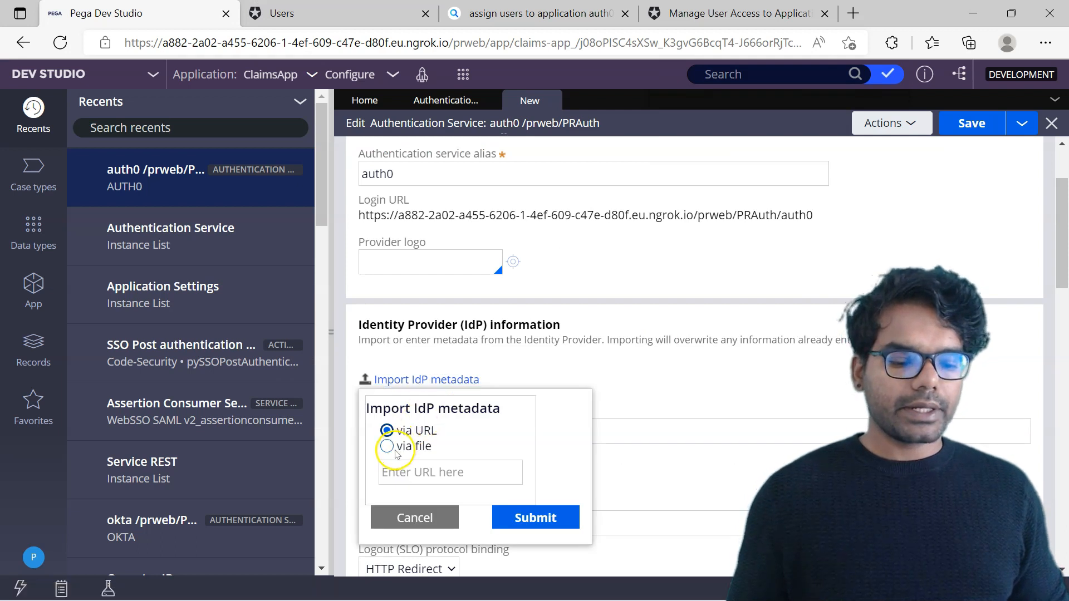
pyautogui.click(563, 517)
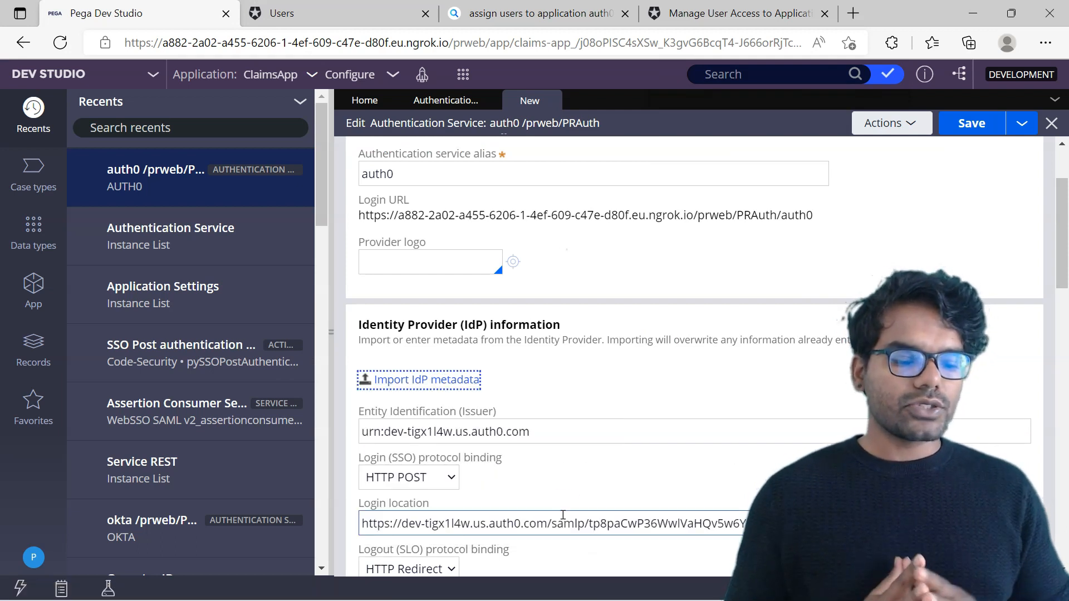
# Check the imported verification certificate's store, and enable operator provisioning by name, entering the existing operator's name as model operator
pyautogui.moveTo(1064, 234); pyautogui.dragTo(1064, 321)
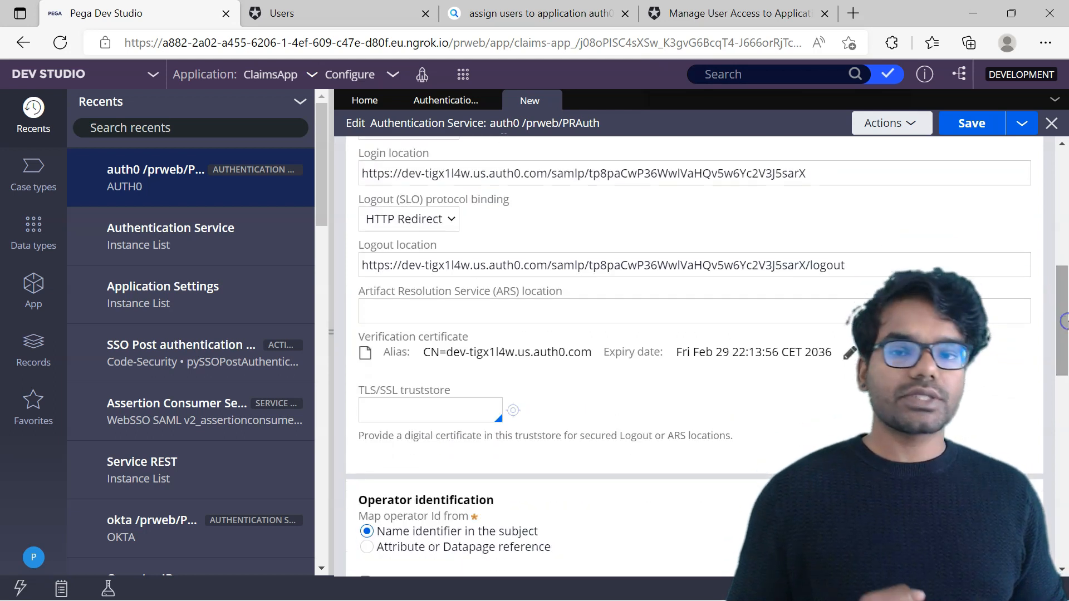
pyautogui.click(847, 352)
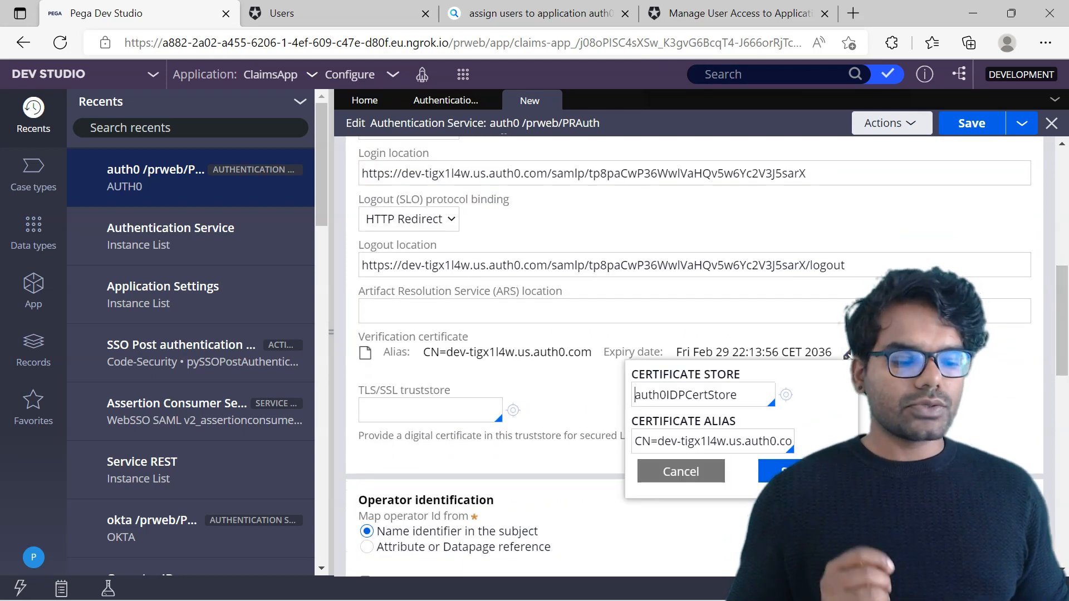
pyautogui.scroll(-3, 787, 394)
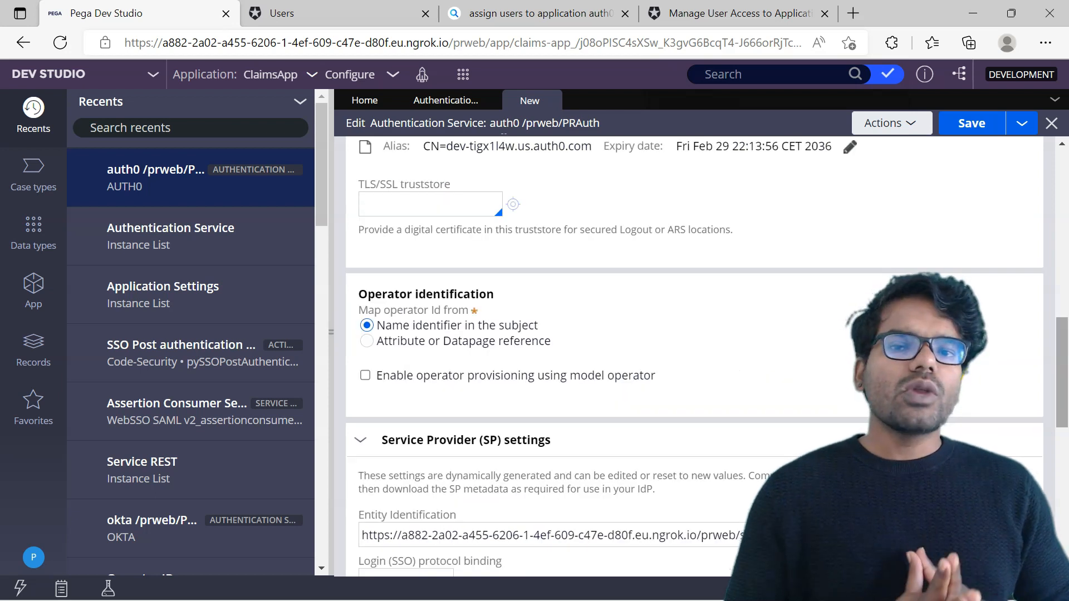
pyautogui.click(365, 376)
pyautogui.click(403, 462)
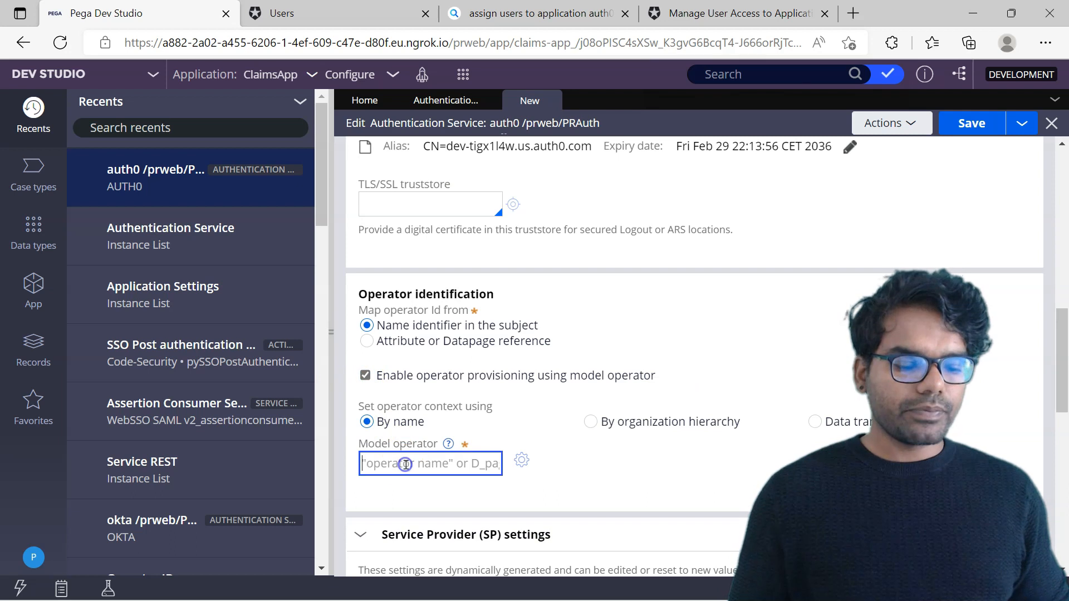
pyautogui.write('"prem')
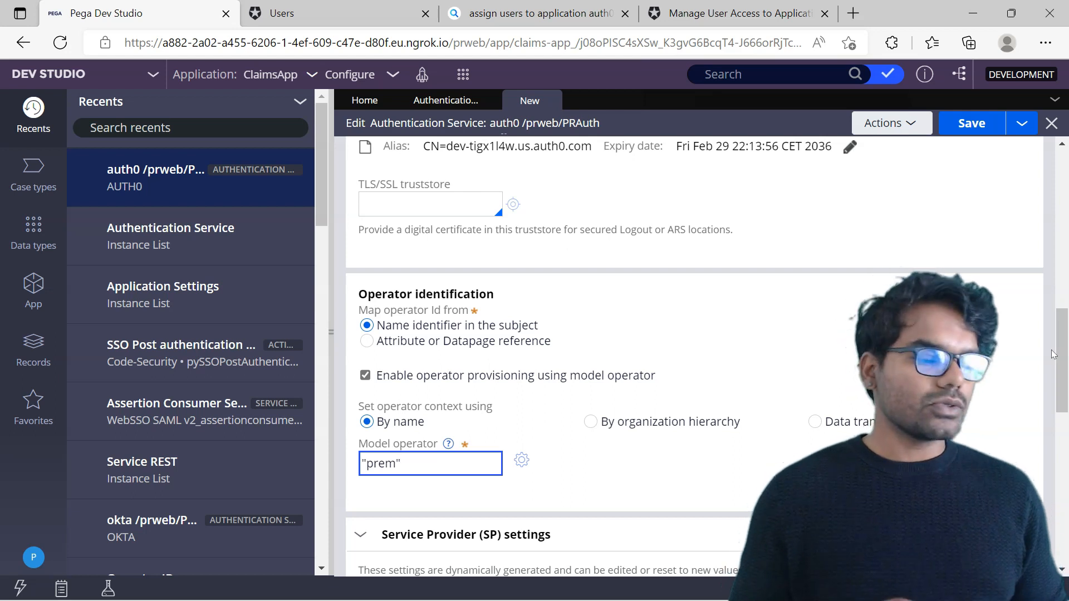
# Disable request signing, enter "test" as description and usage, and save the auth0 authentication service
pyautogui.moveTo(1060, 353); pyautogui.dragTo(1065, 512)
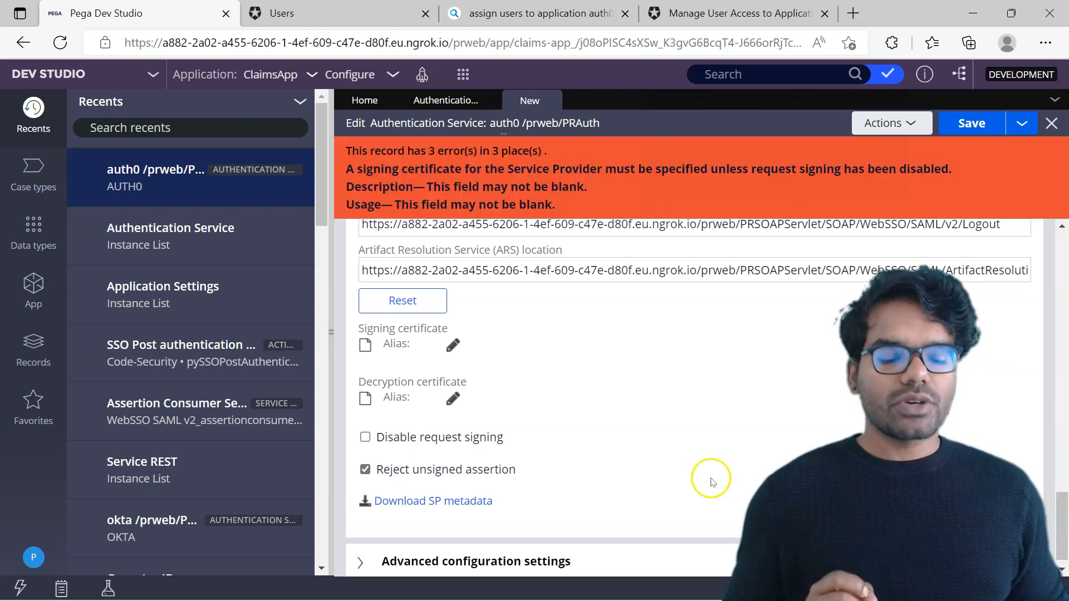
pyautogui.click(365, 437)
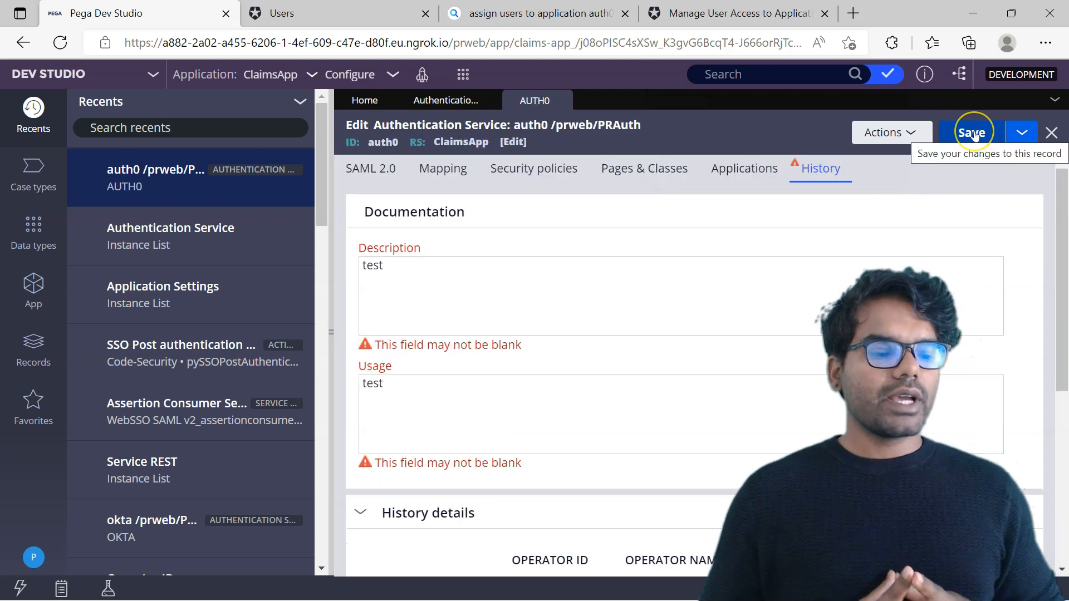
pyautogui.click(969, 133)
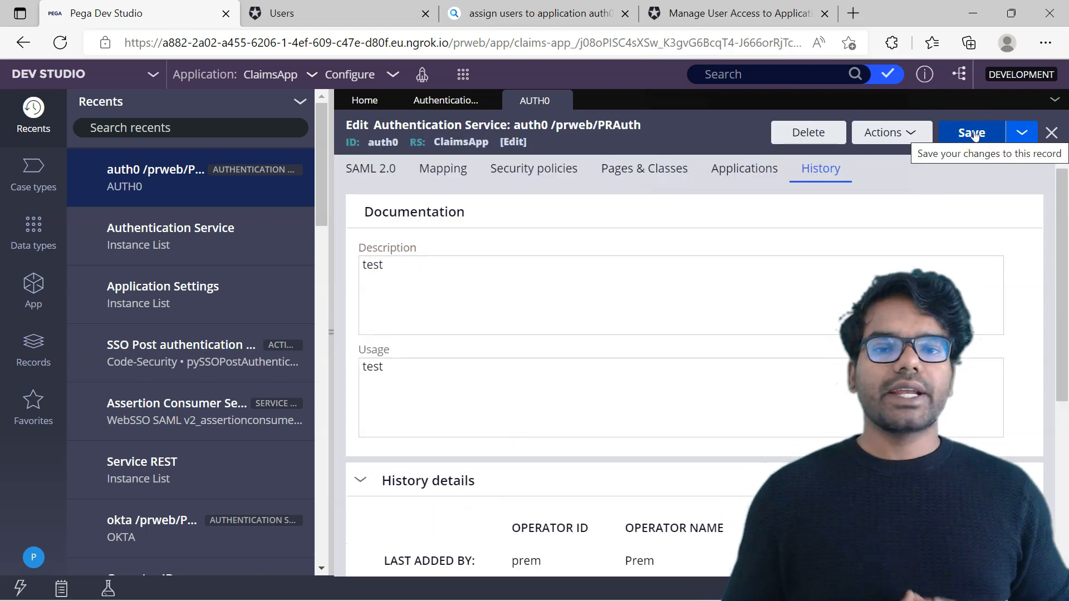
# Copy the auth0 service's login URL from its SAML 2.0 settings into a new browser tab and open the SAML-tracer extension
pyautogui.click(368, 167)
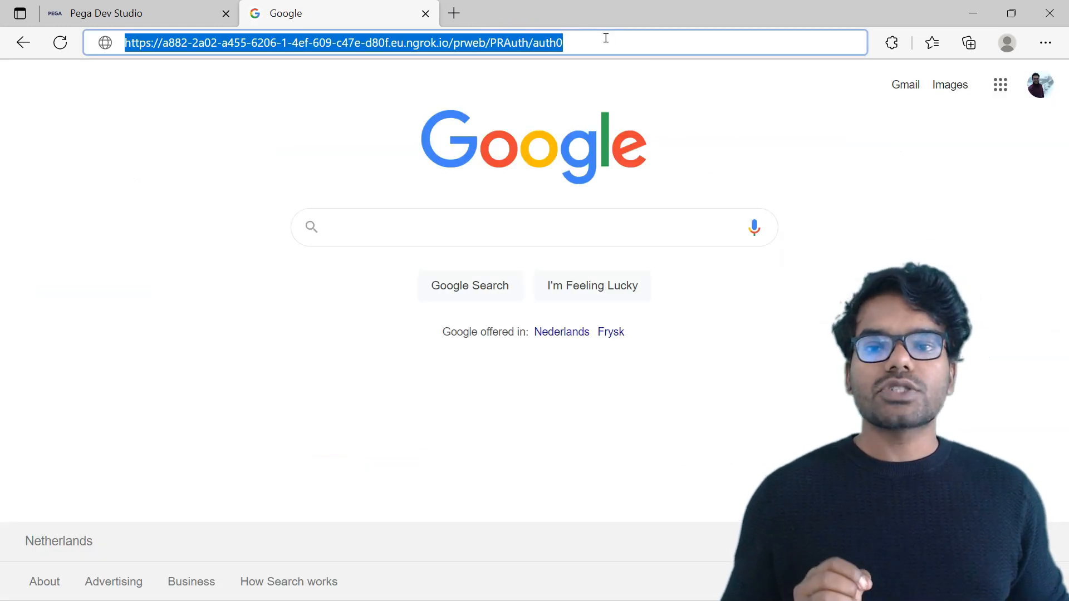
pyautogui.click(892, 42)
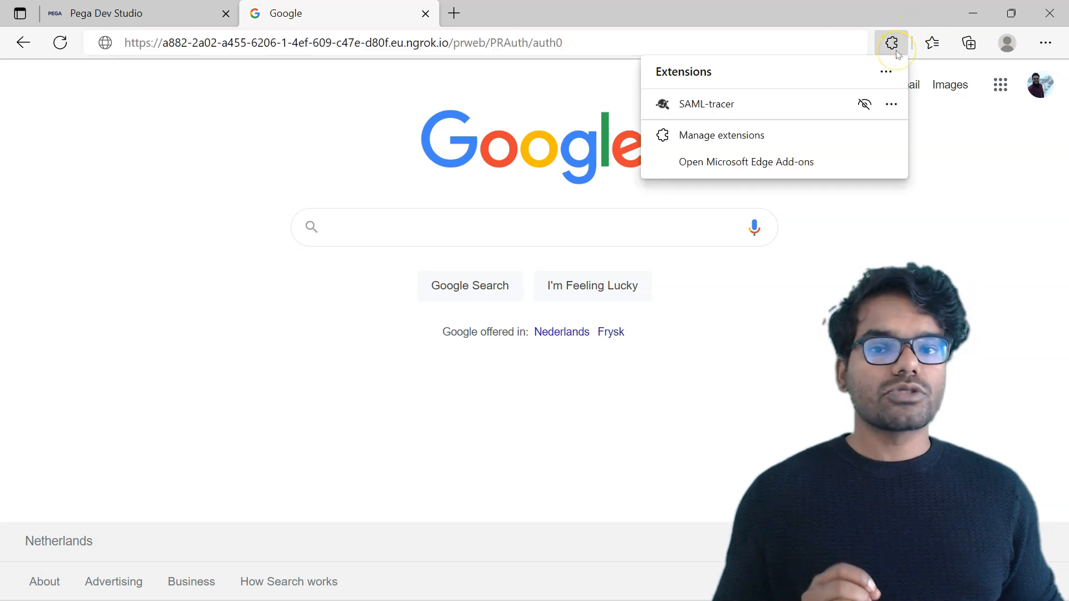
pyautogui.click(787, 104)
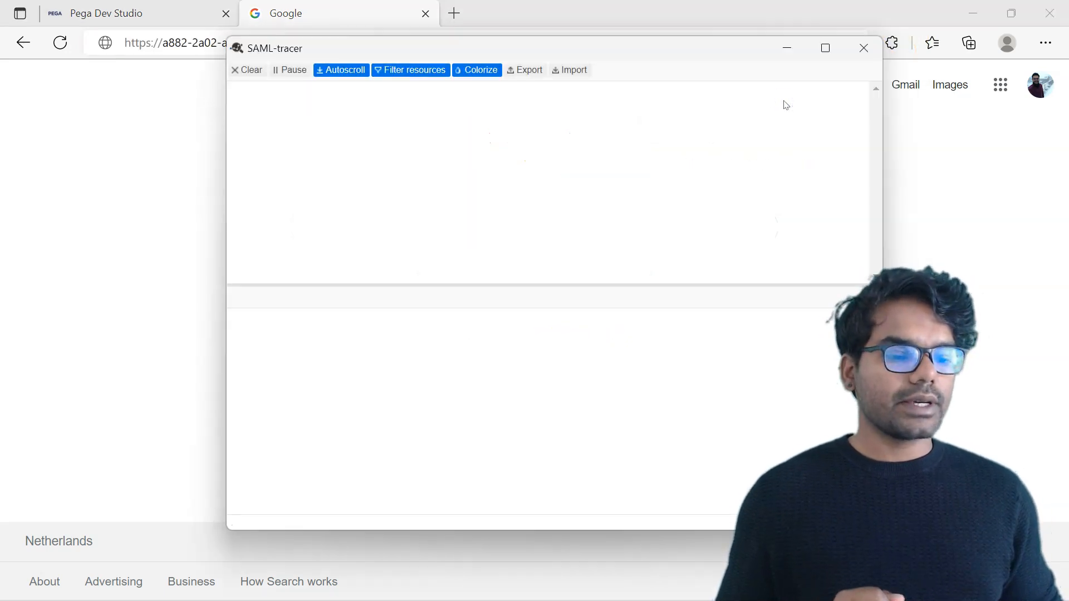
# Load the auth0 login URL and sign in to ClaimsApp through Auth0 with the user's e-mail address and password
pyautogui.click(629, 42)
pyautogui.press('Return')
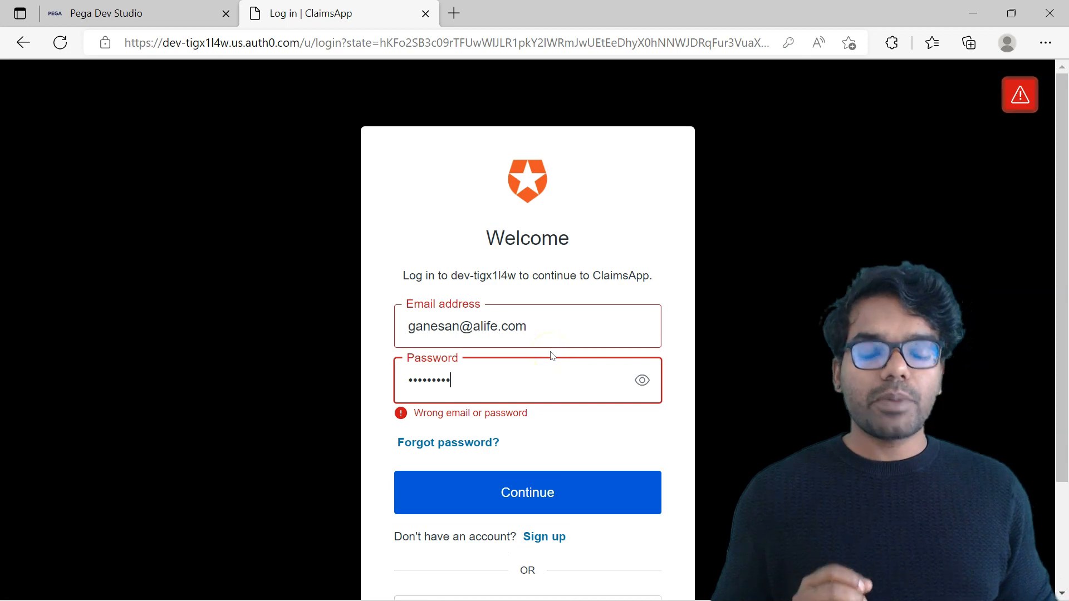
pyautogui.click(518, 483)
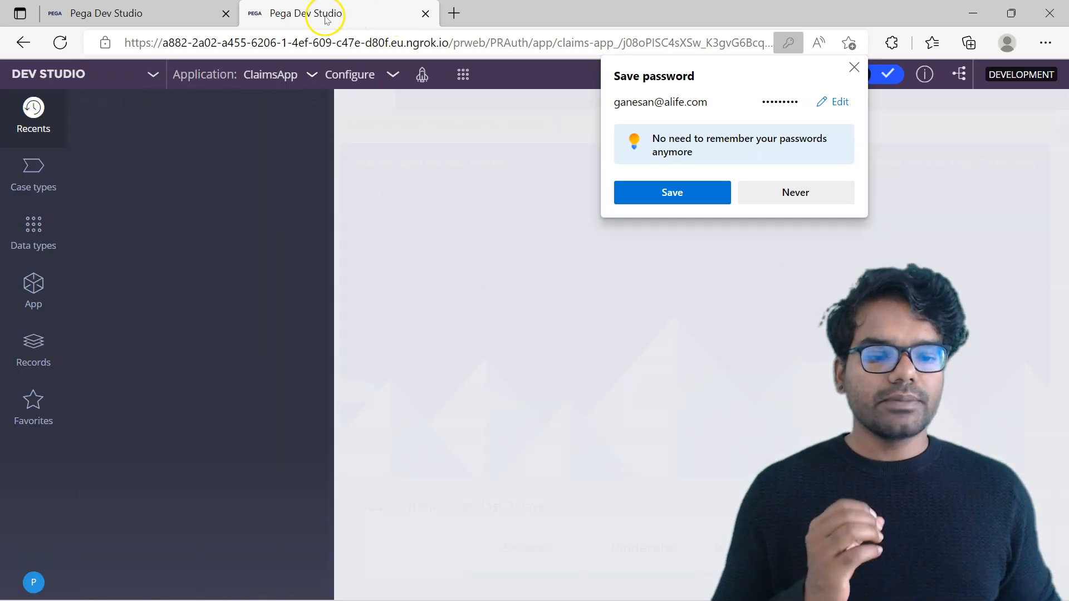
# Open the signed-in user's operator record and examine its operator ID, contact information and application access
pyautogui.hotkey('ctrl', '+')
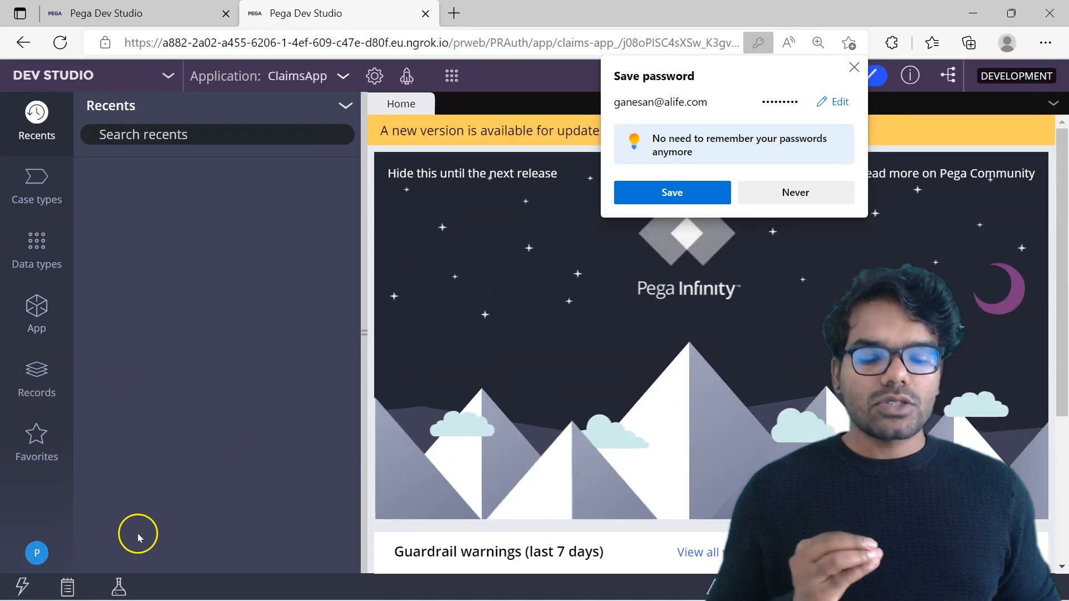
pyautogui.click(38, 551)
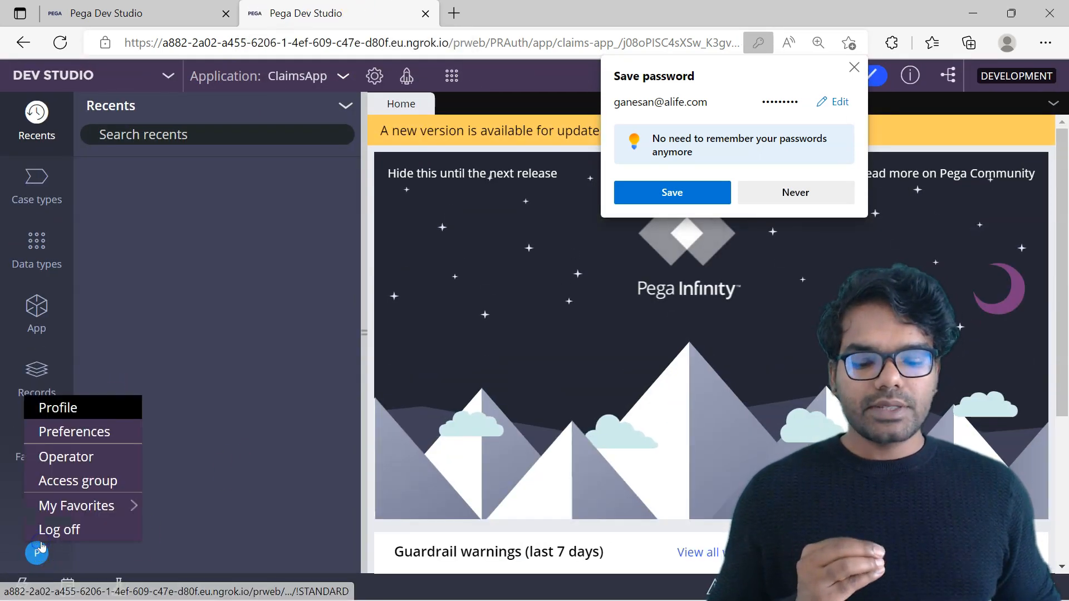
pyautogui.click(65, 457)
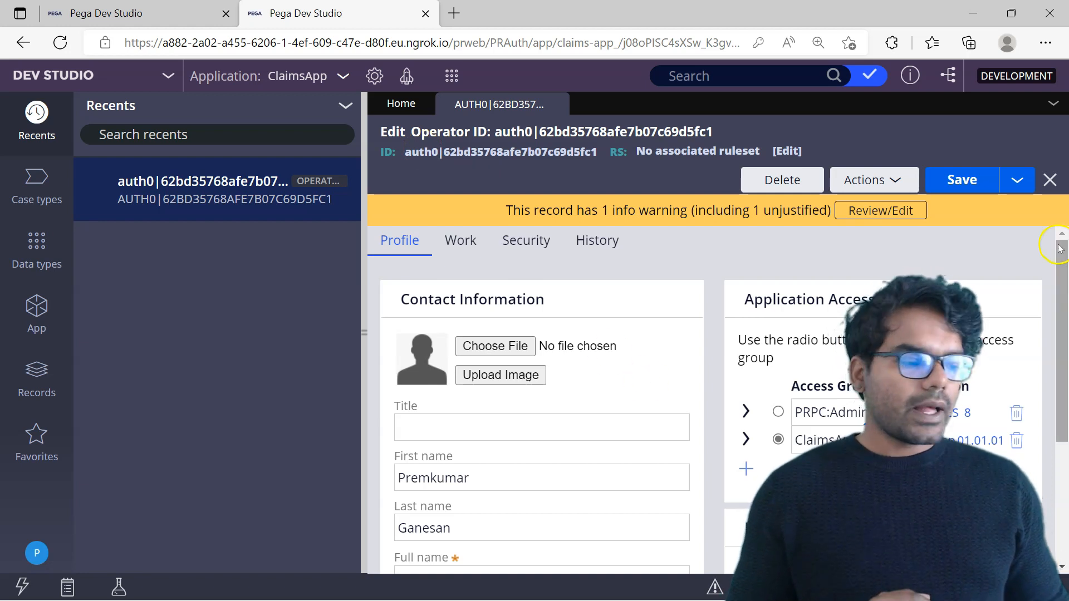
pyautogui.moveTo(1062, 266); pyautogui.dragTo(1063, 306)
pyautogui.click(524, 417)
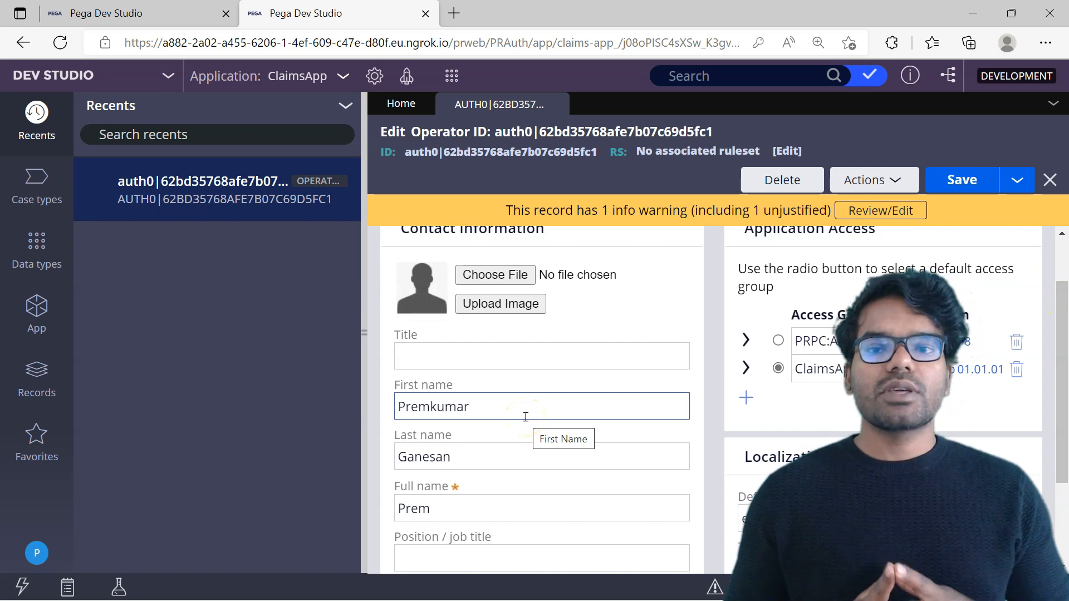
pyautogui.scroll(2, 525, 417)
pyautogui.click(448, 151)
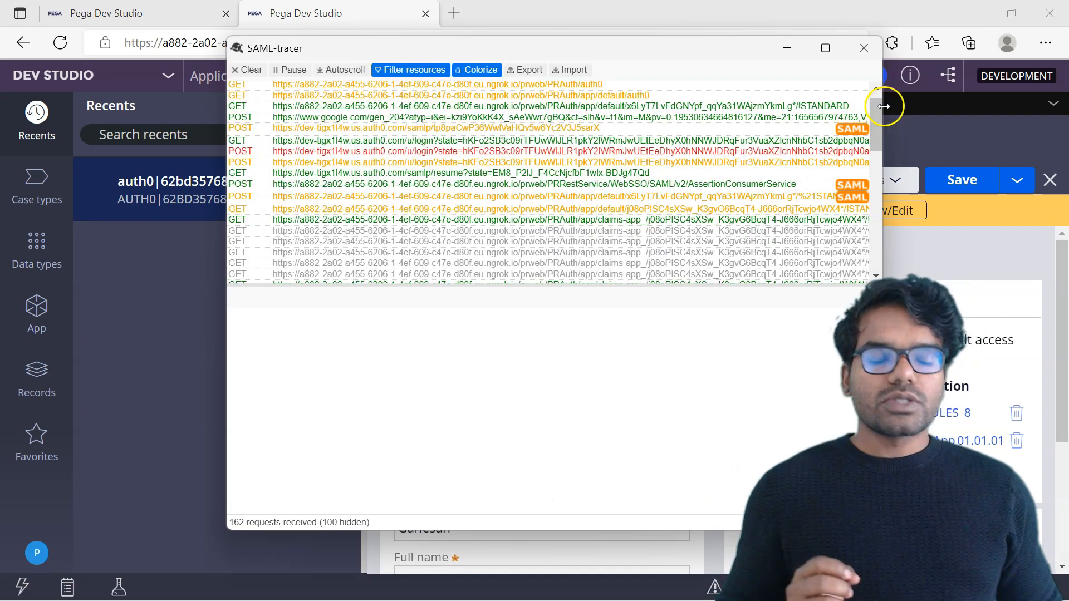
# Examine the SAML response posted to AssertionConsumerService in SAML-tracer, including its NameID and attribute statement
pyautogui.click(753, 184)
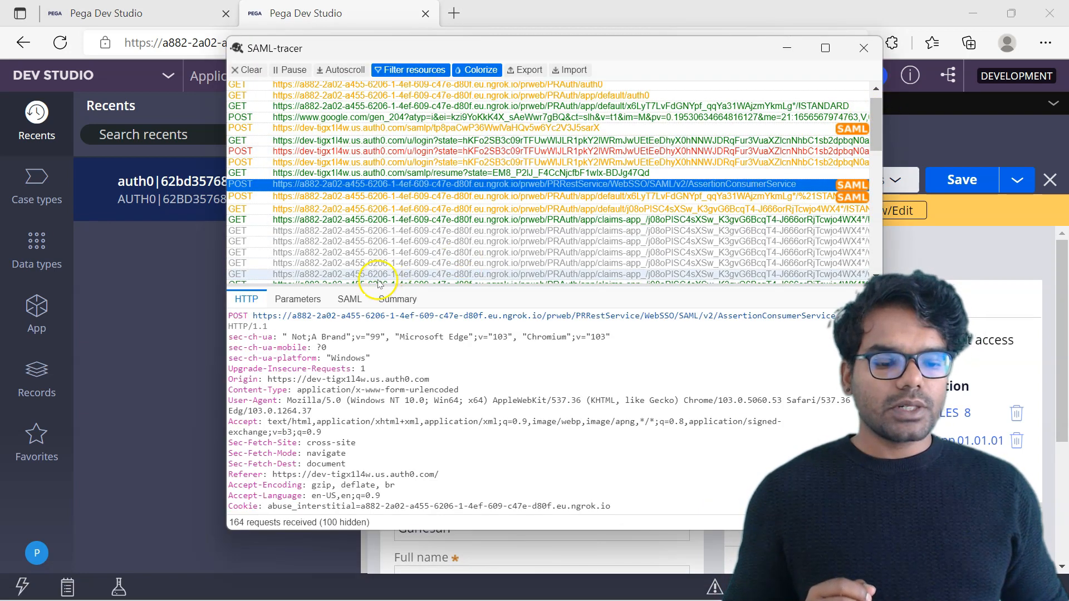
pyautogui.click(350, 299)
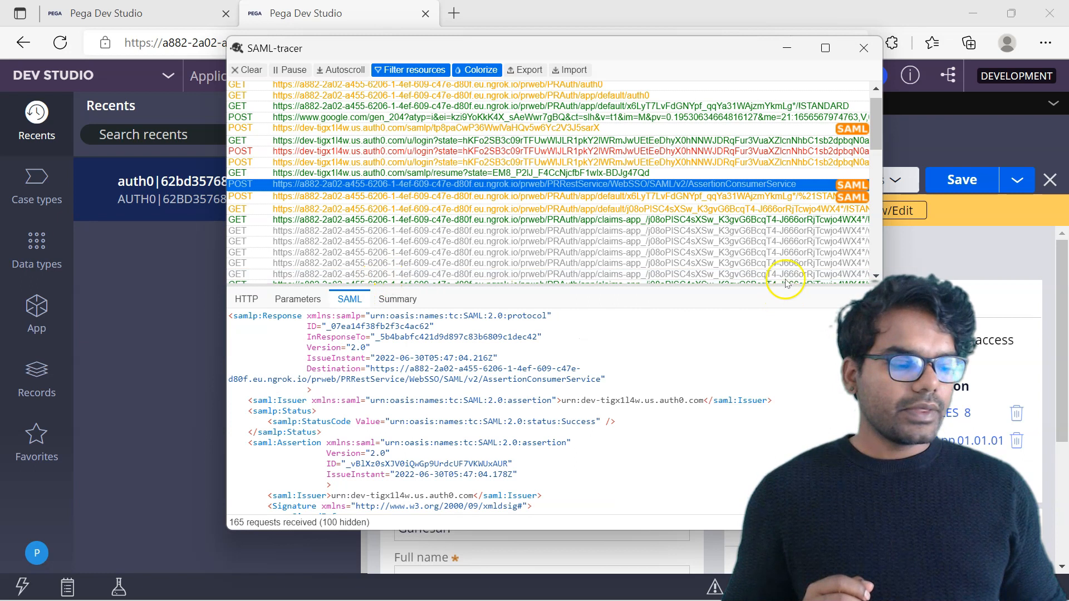
pyautogui.click(825, 48)
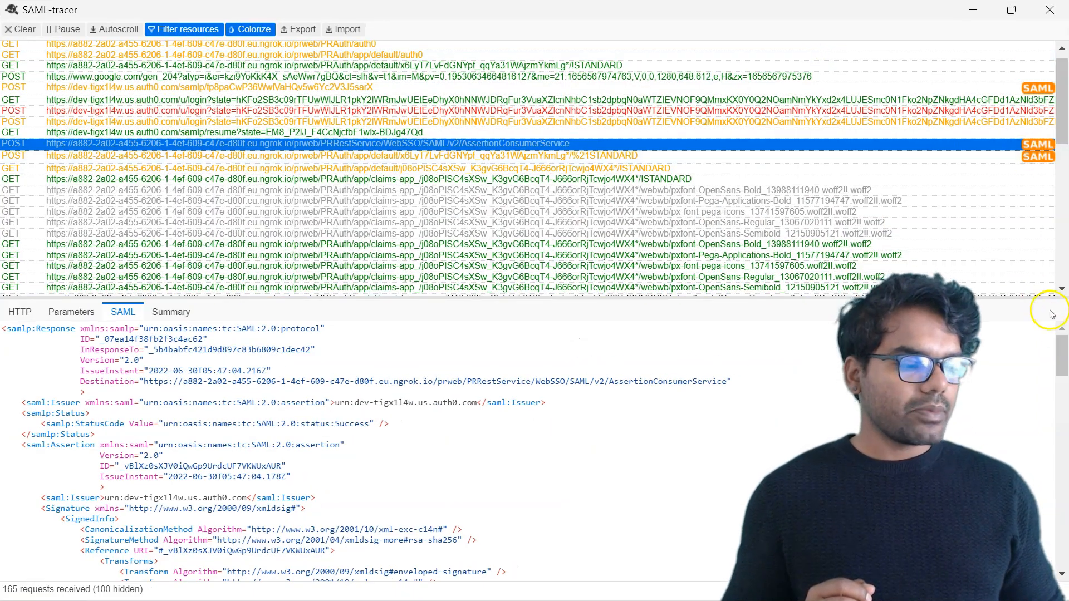
pyautogui.moveTo(1062, 355); pyautogui.dragTo(1063, 418)
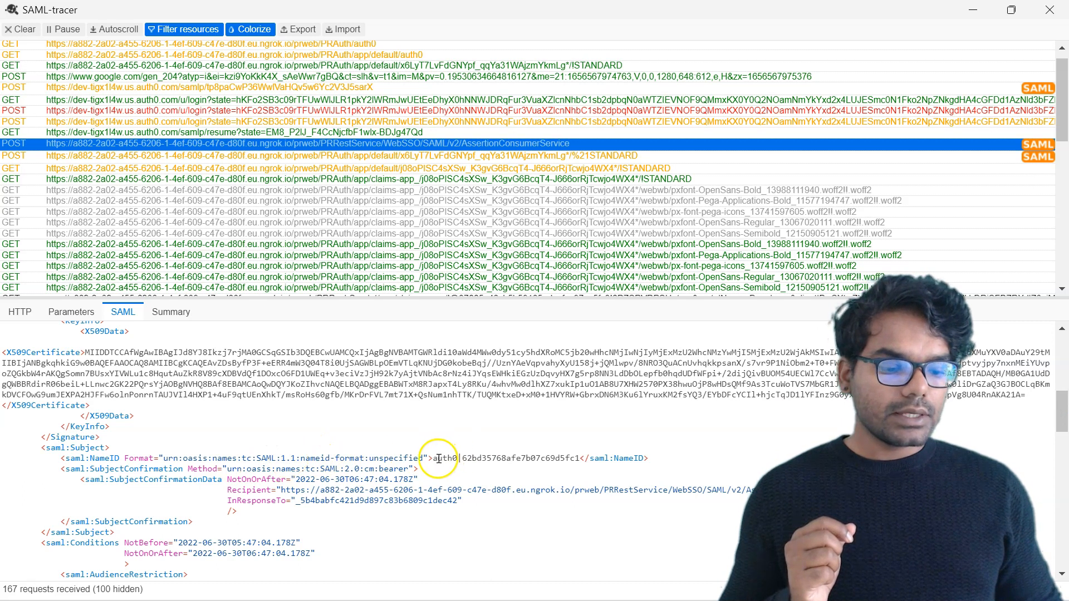
pyautogui.scroll(-5, 445, 454)
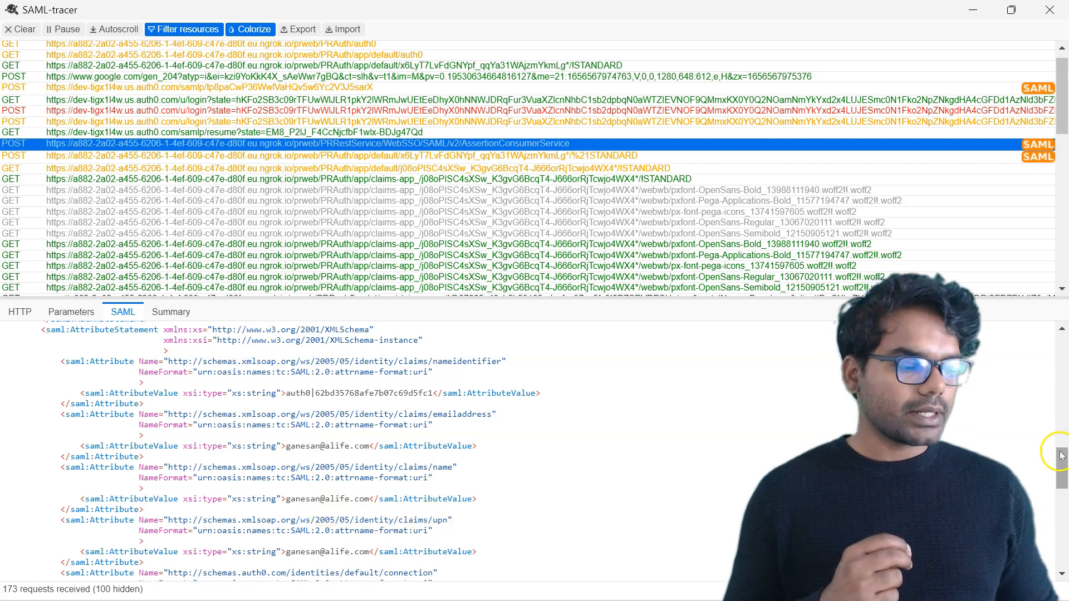
pyautogui.moveTo(1059, 453); pyautogui.dragTo(1060, 470)
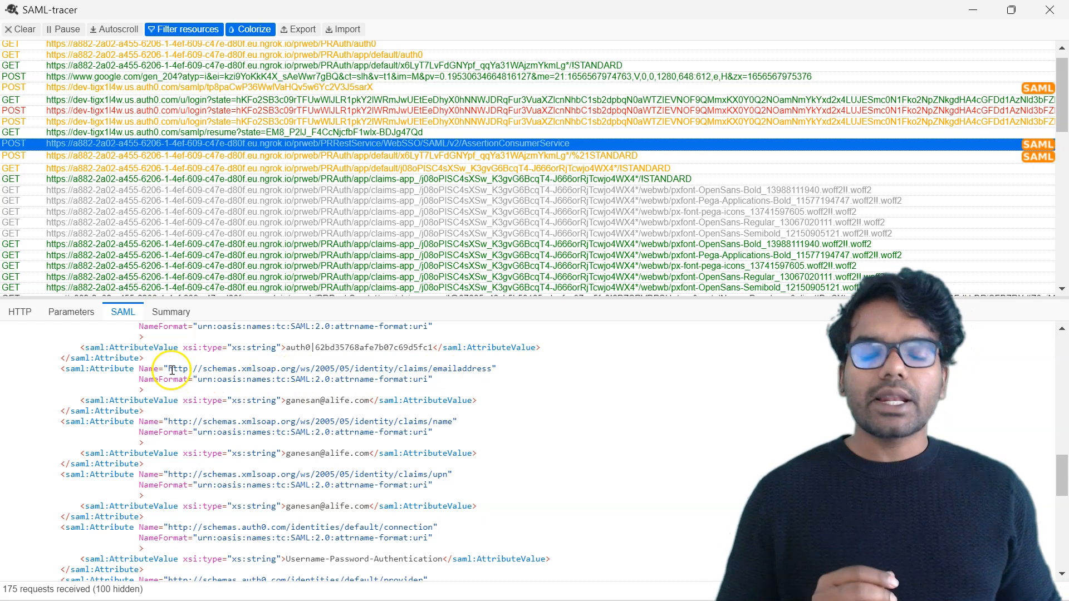
pyautogui.moveTo(168, 369); pyautogui.dragTo(490, 374)
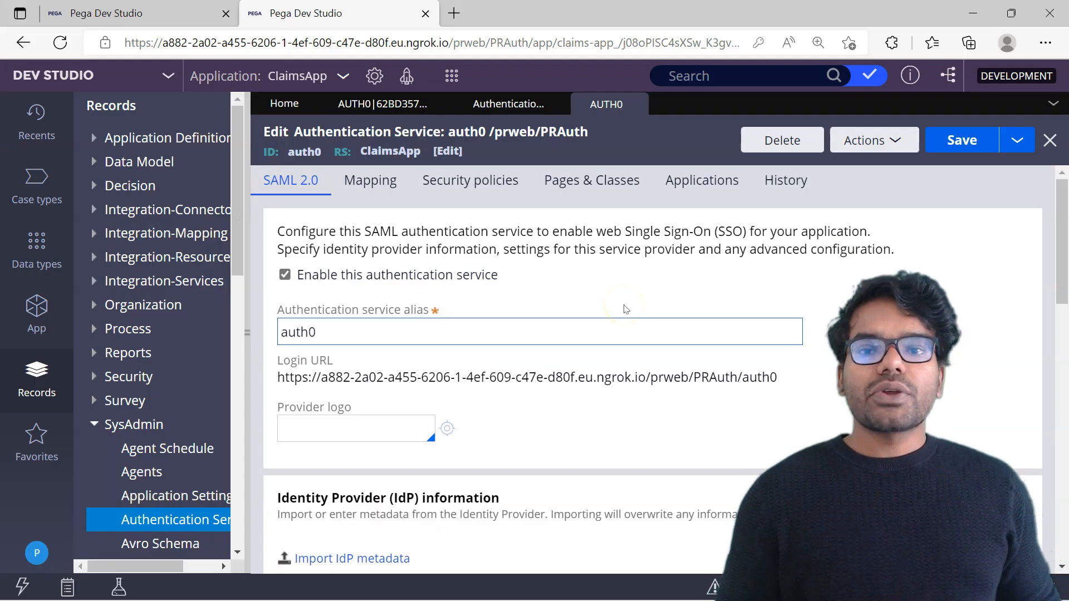
pyautogui.moveTo(1062, 269); pyautogui.dragTo(1063, 473)
pyautogui.click(309, 399)
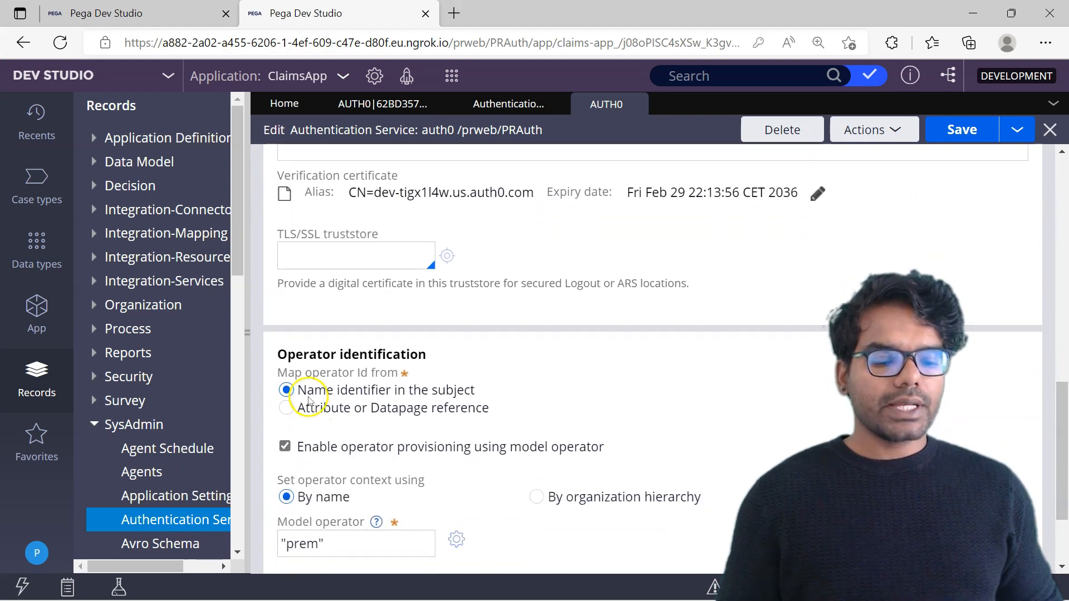
pyautogui.click(286, 408)
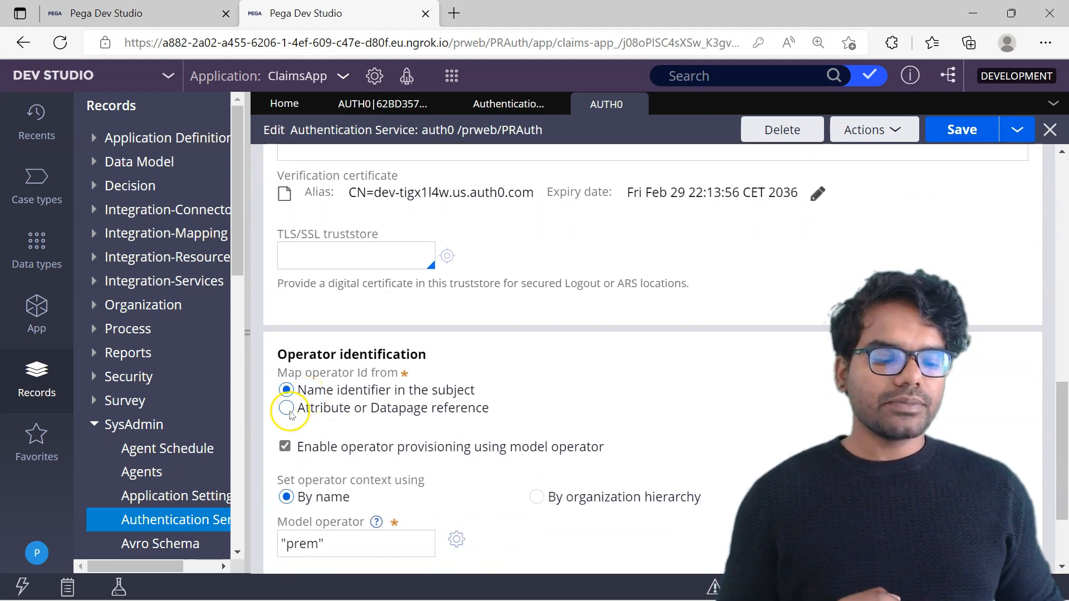
pyautogui.click(307, 437)
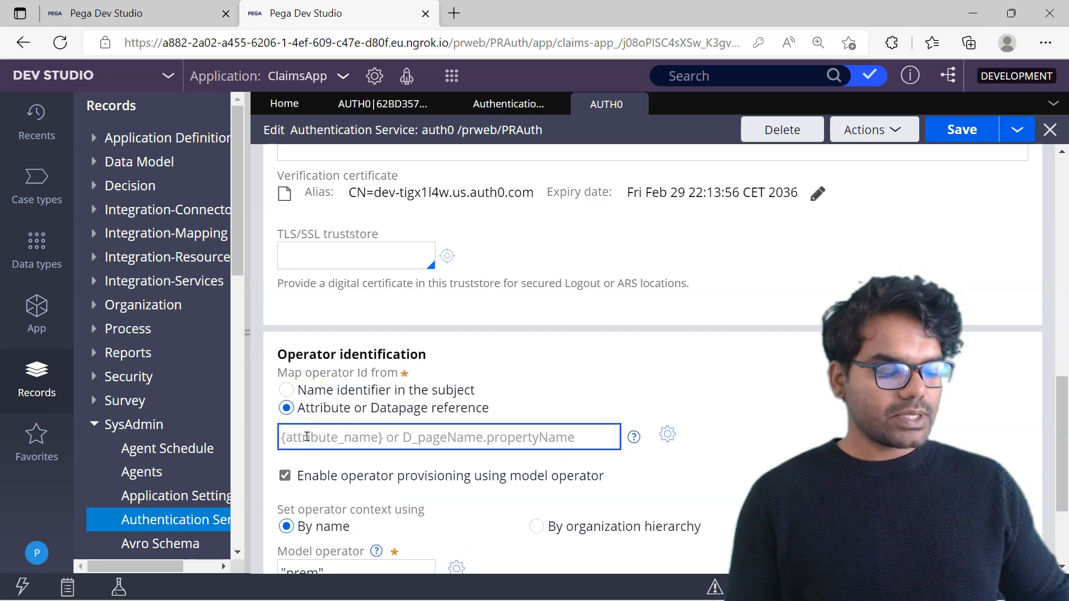
pyautogui.write('{')
pyautogui.hotkey('ctrl', 'v')
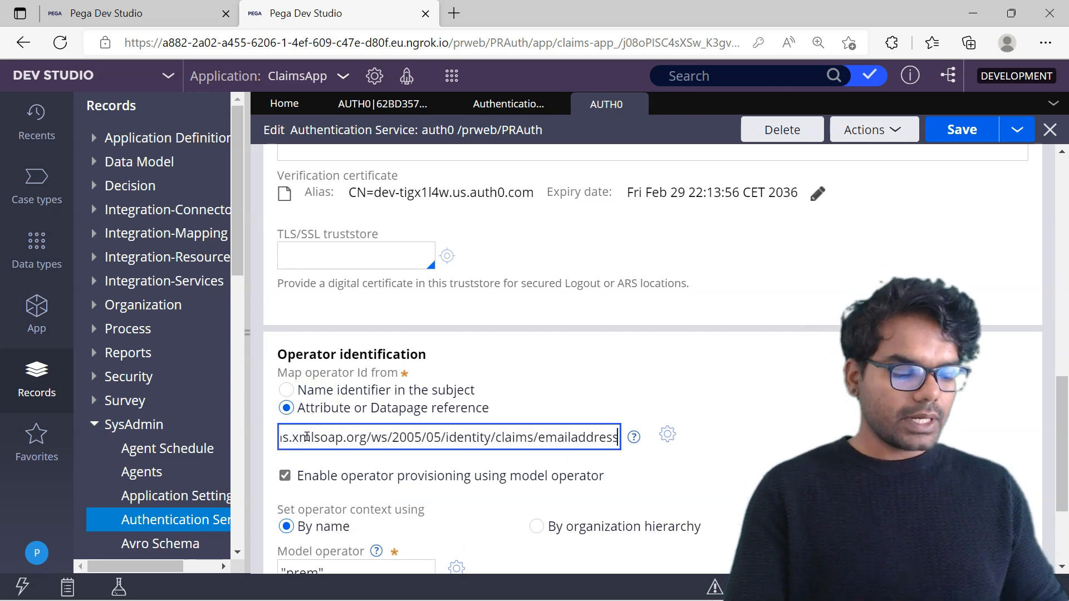
pyautogui.write('}')
pyautogui.click(965, 130)
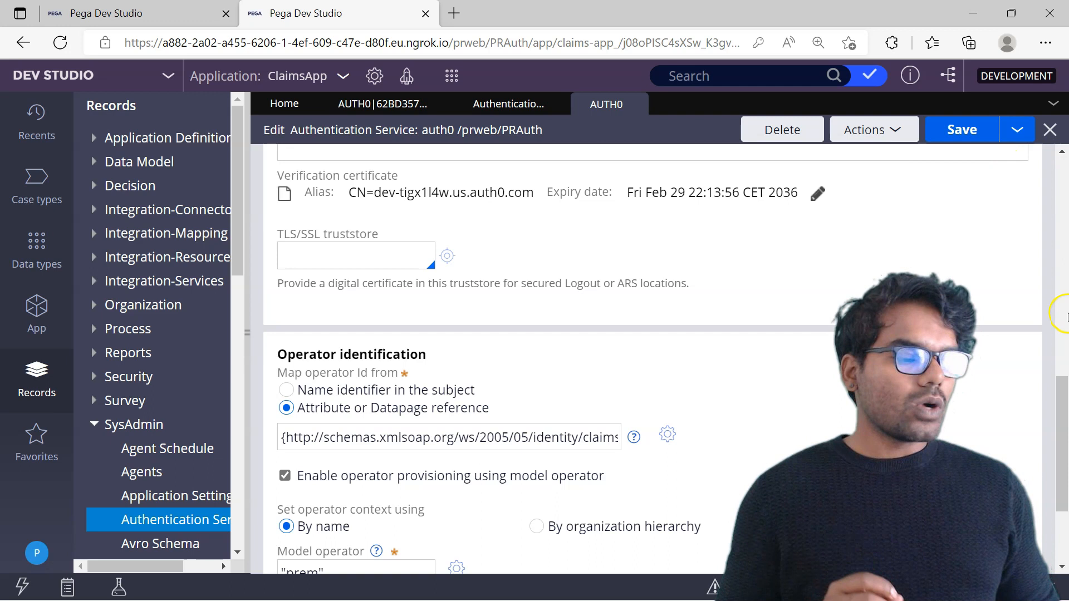
# View the auth0 authentication service's mapping settings
pyautogui.moveTo(1060, 462); pyautogui.dragTo(1060, 256)
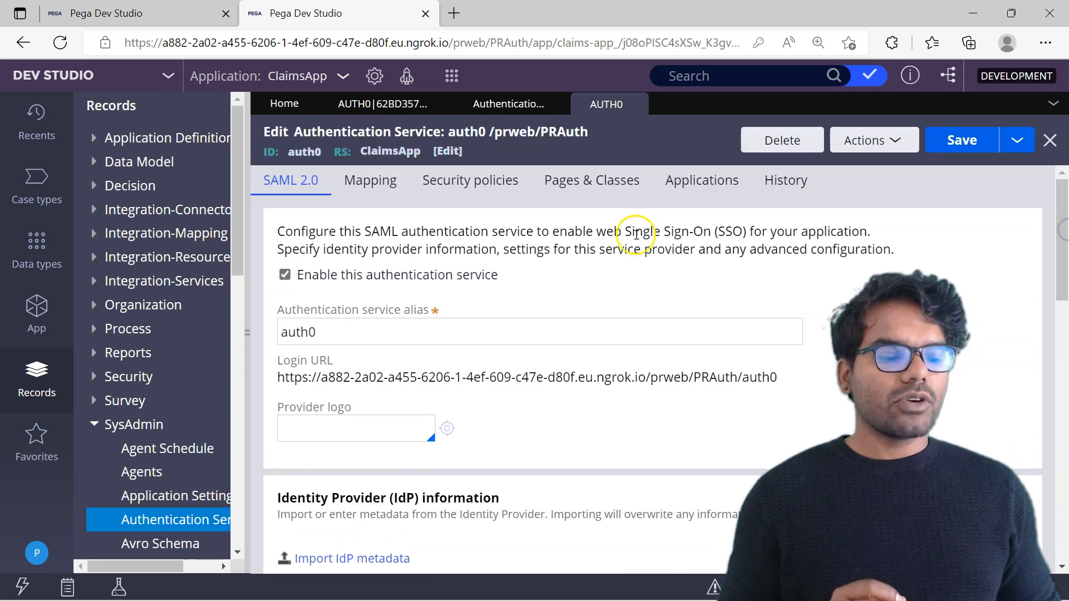
pyautogui.click(371, 183)
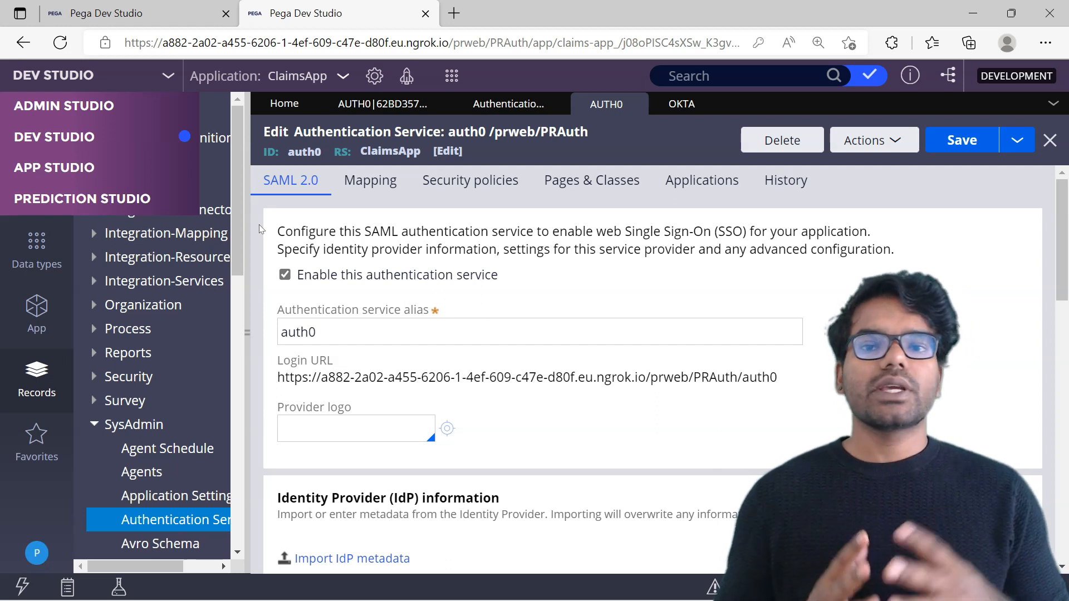
# Switch to Admin Studio and begin a new log category with the name SAML and the description SAML
pyautogui.click(71, 106)
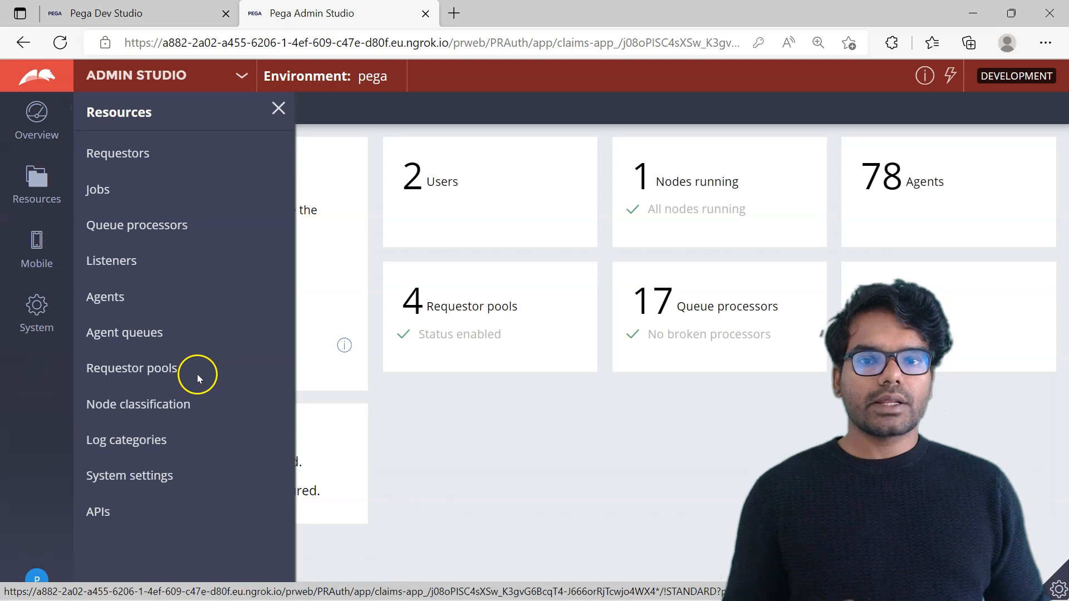
pyautogui.click(136, 443)
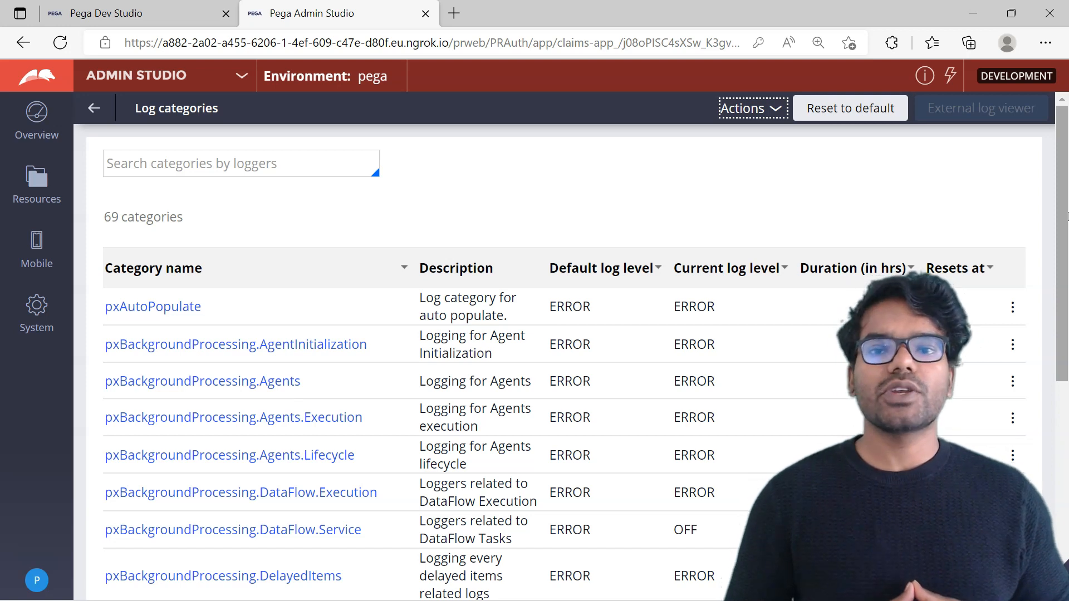
pyautogui.click(764, 111)
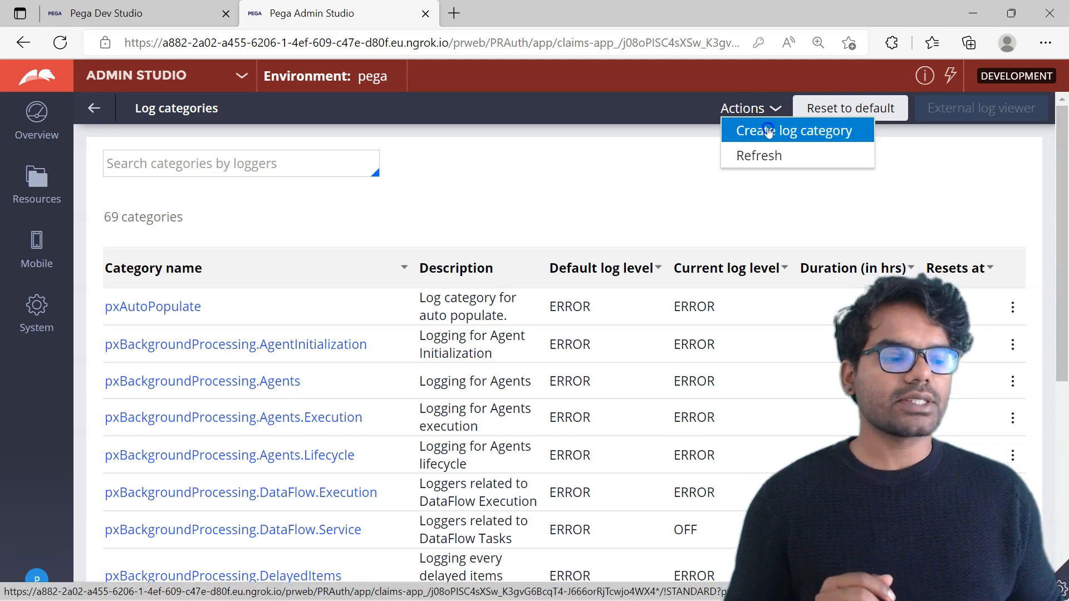
pyautogui.click(768, 129)
pyautogui.write('SA')
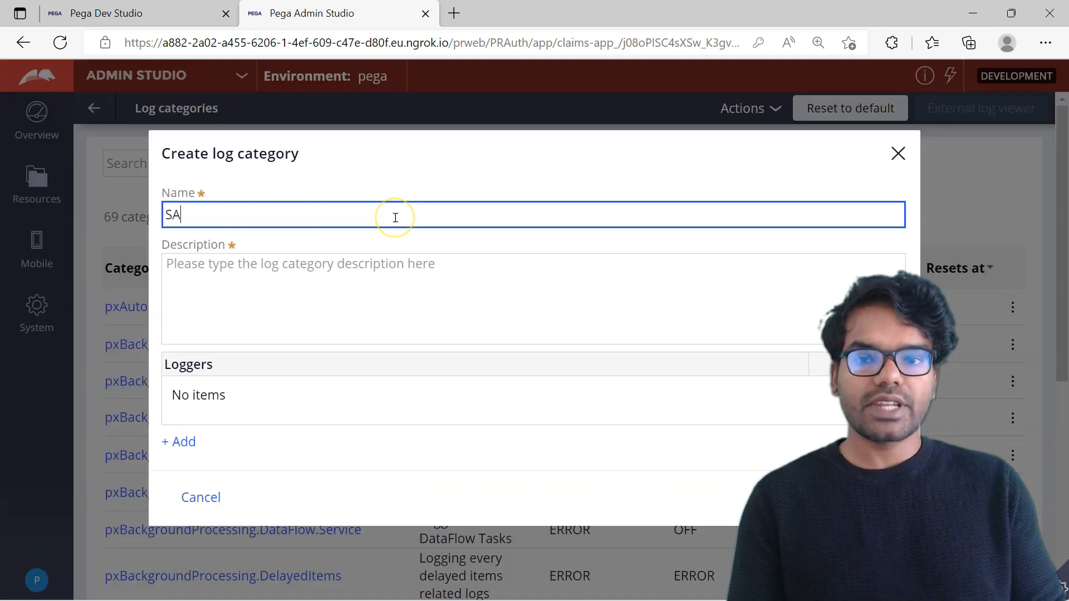
pyautogui.write('ML')
pyautogui.press('Tab')
pyautogui.write('SAML')
# Search the loggers for saml and add the SAMLv2ACSHandler logger to the SAML log category
pyautogui.click(185, 440)
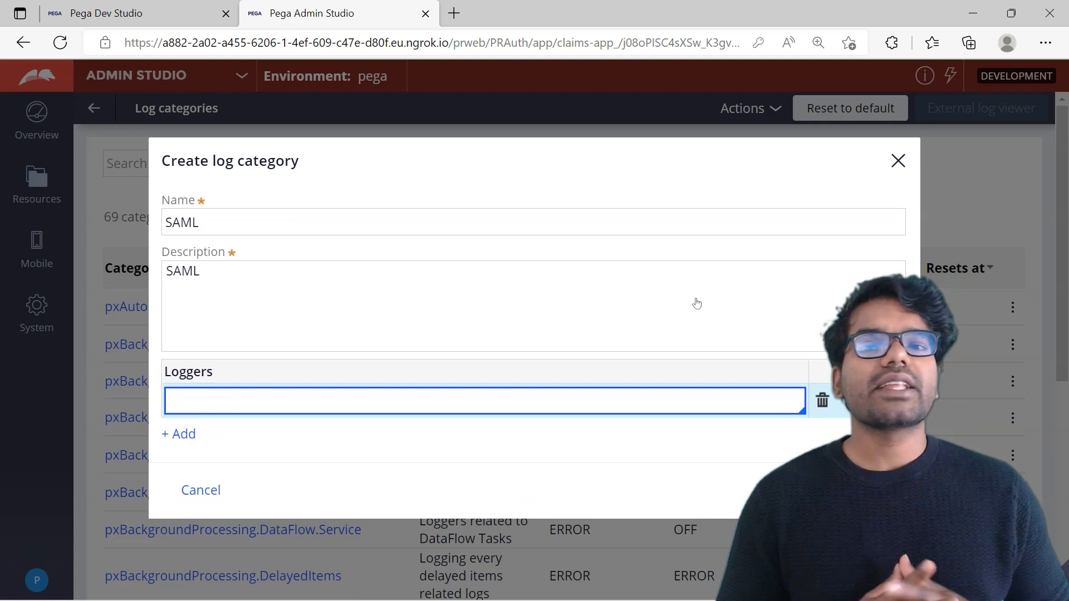
pyautogui.write('saml')
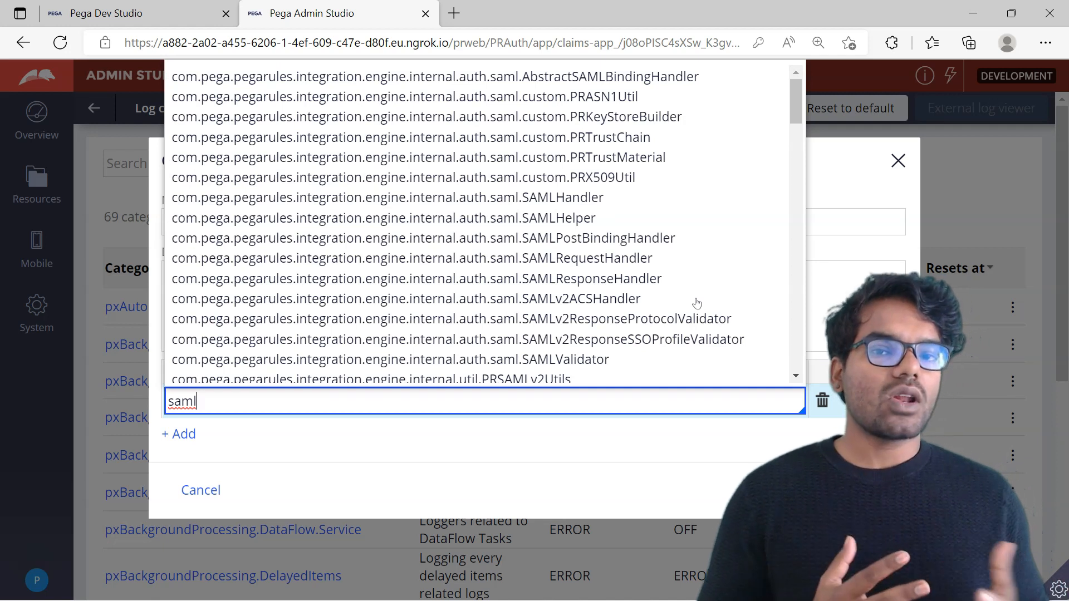
pyautogui.scroll(-2, 696, 303)
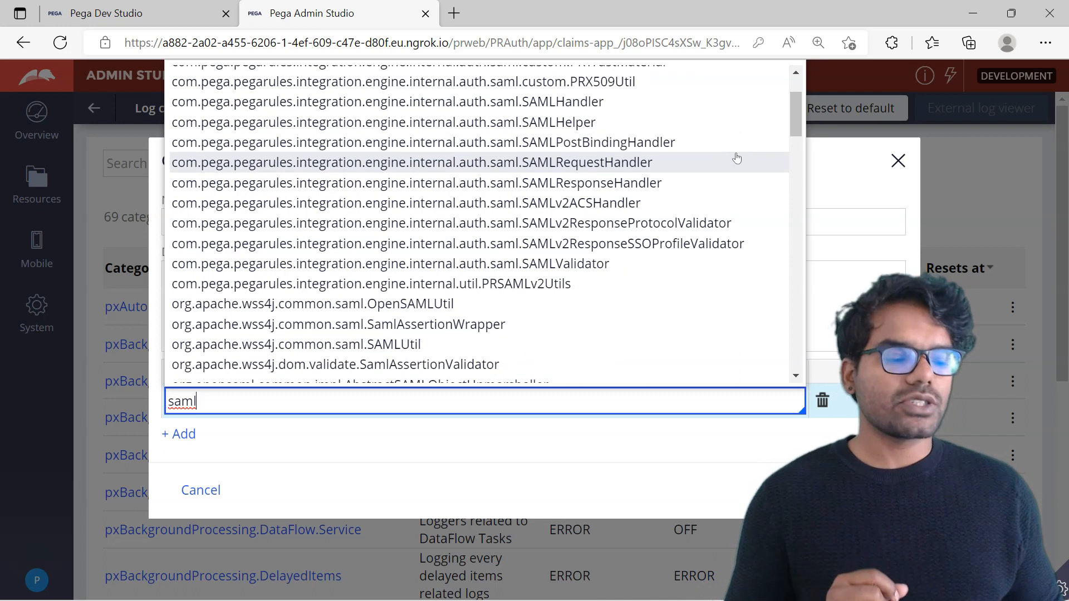
pyautogui.click(561, 211)
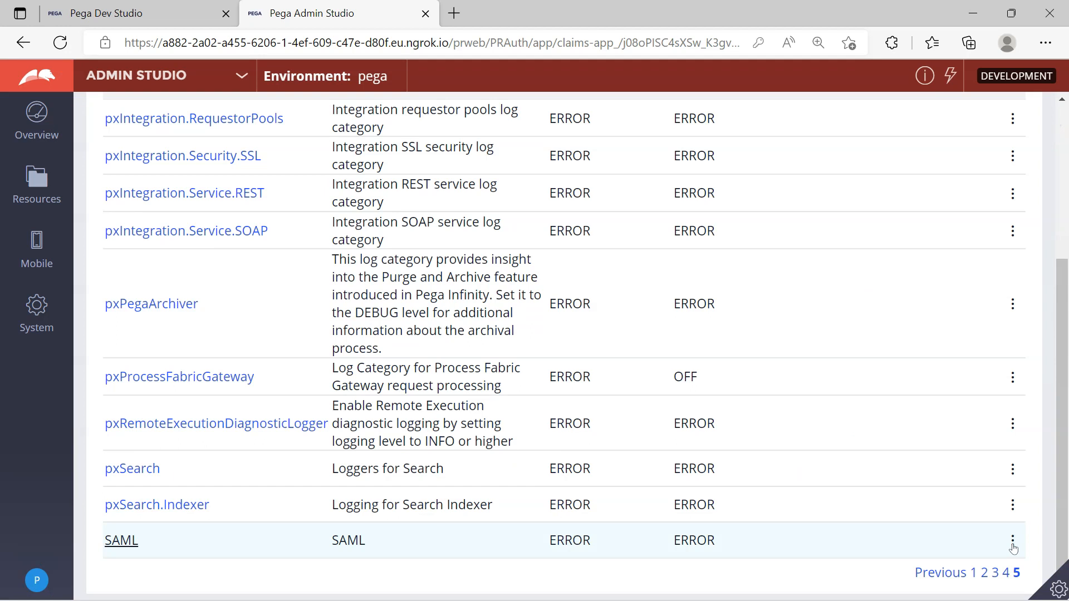
# Set the SAML log category's log level to DEBUG and save the change
pyautogui.click(1013, 542)
pyautogui.click(949, 563)
pyautogui.click(408, 256)
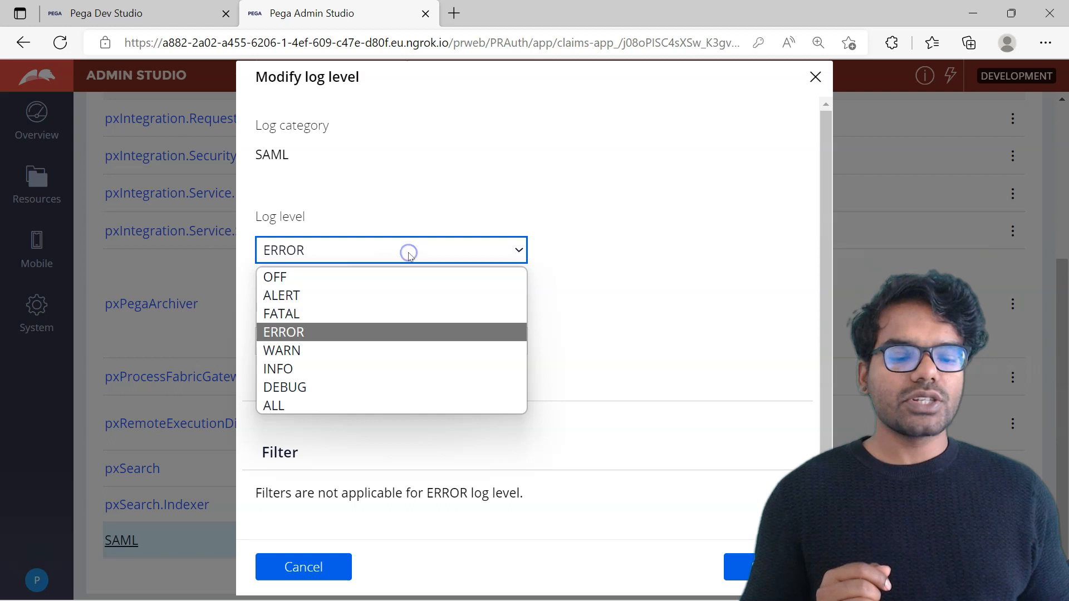
pyautogui.click(299, 386)
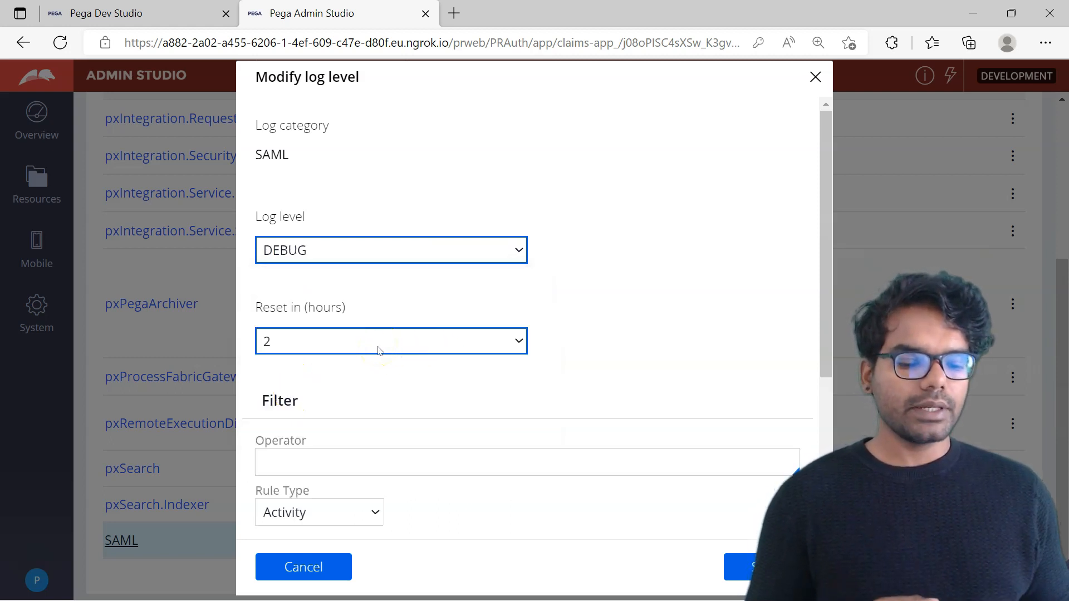
pyautogui.click(762, 566)
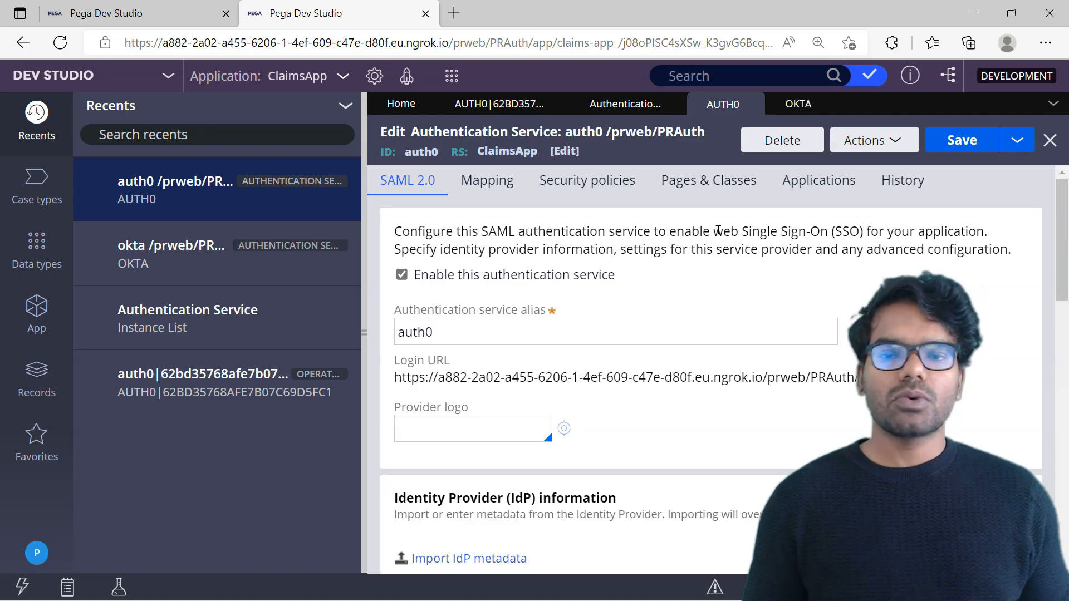
# Test the auth0 login URL in a private browser window, signing in with the account's email address and password
pyautogui.click(435, 77)
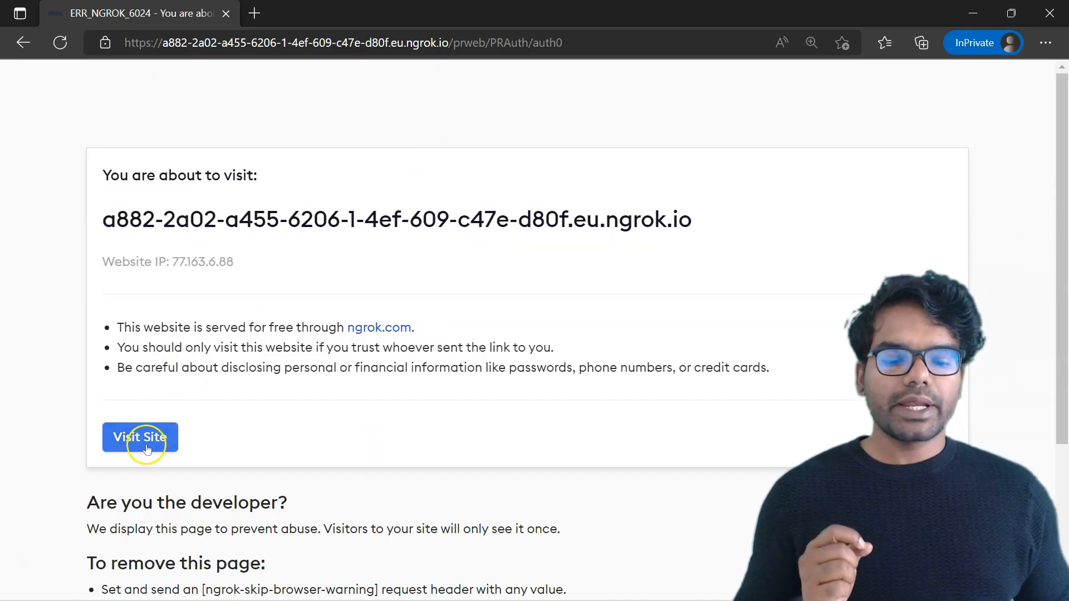
pyautogui.click(148, 439)
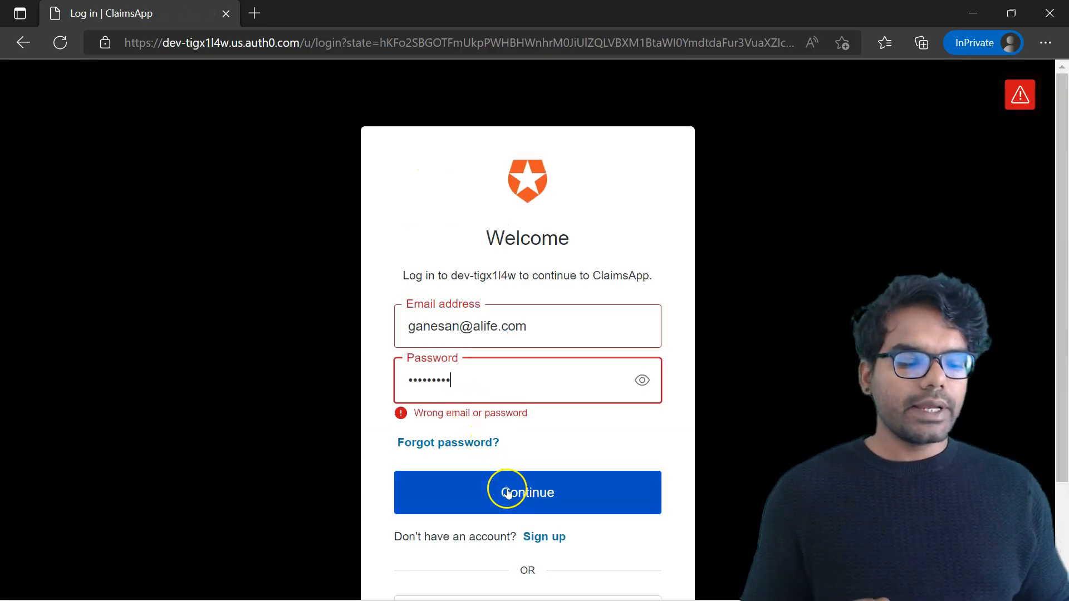
pyautogui.click(507, 492)
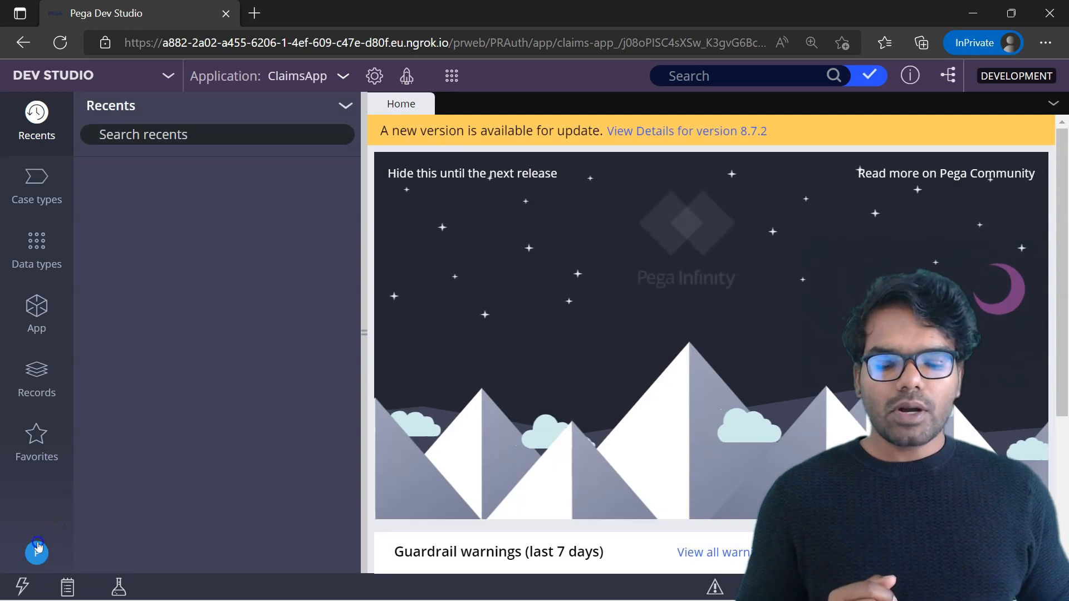
# Open the signed-in user's operator record and examine its operator ID, name and email contact details
pyautogui.click(37, 550)
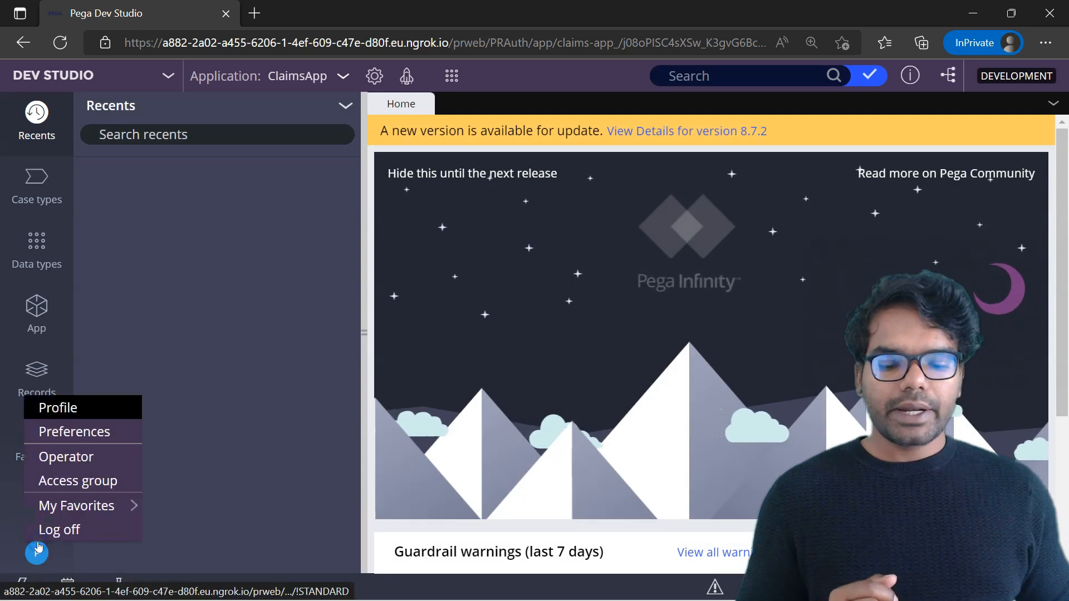
pyautogui.click(51, 455)
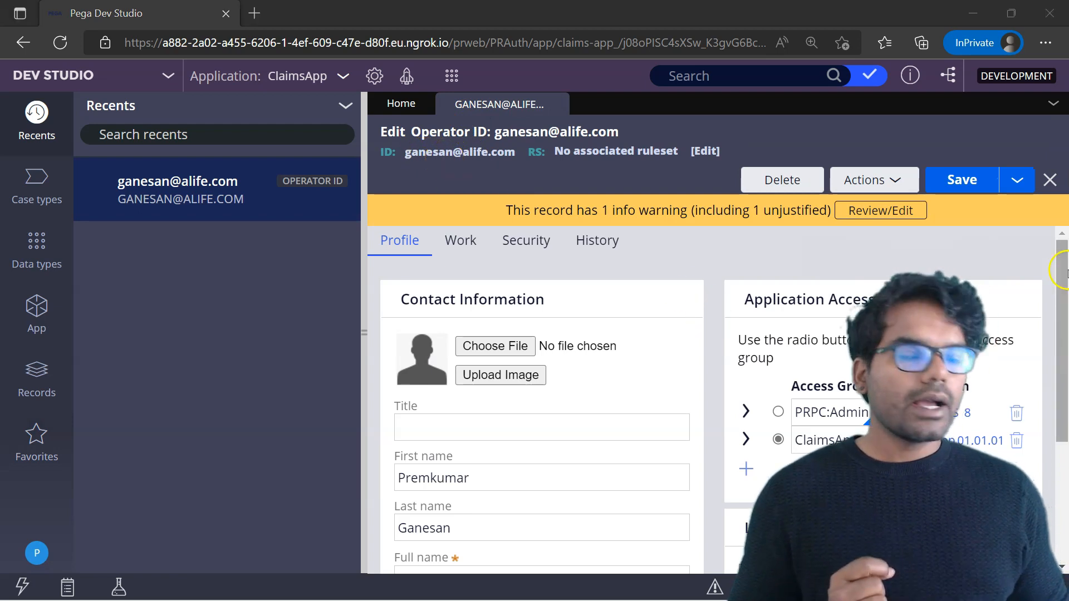
pyautogui.moveTo(1067, 273); pyautogui.dragTo(1067, 420)
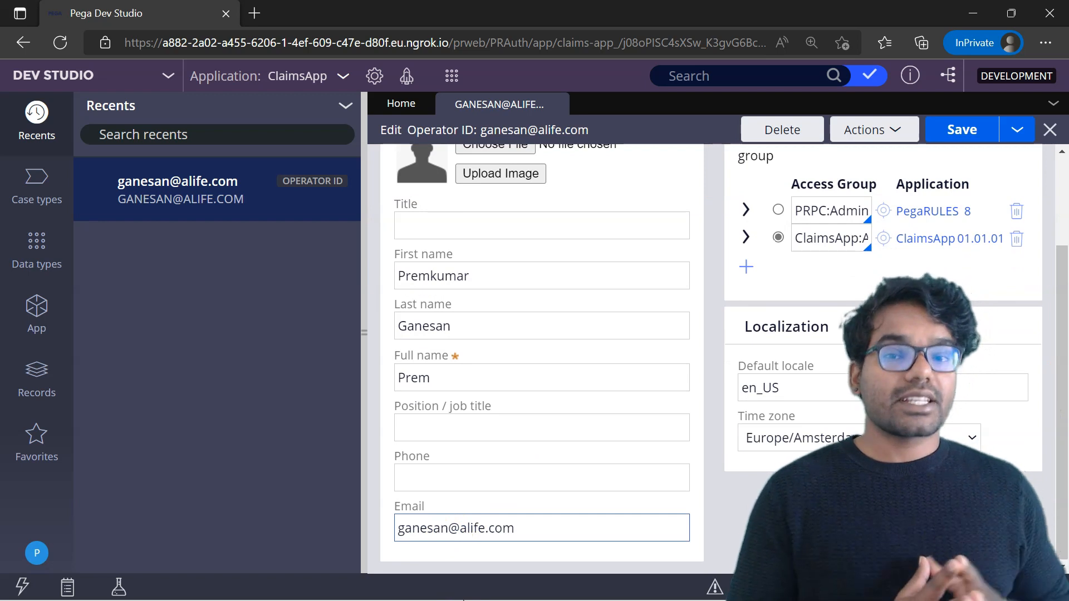
pyautogui.click(548, 181)
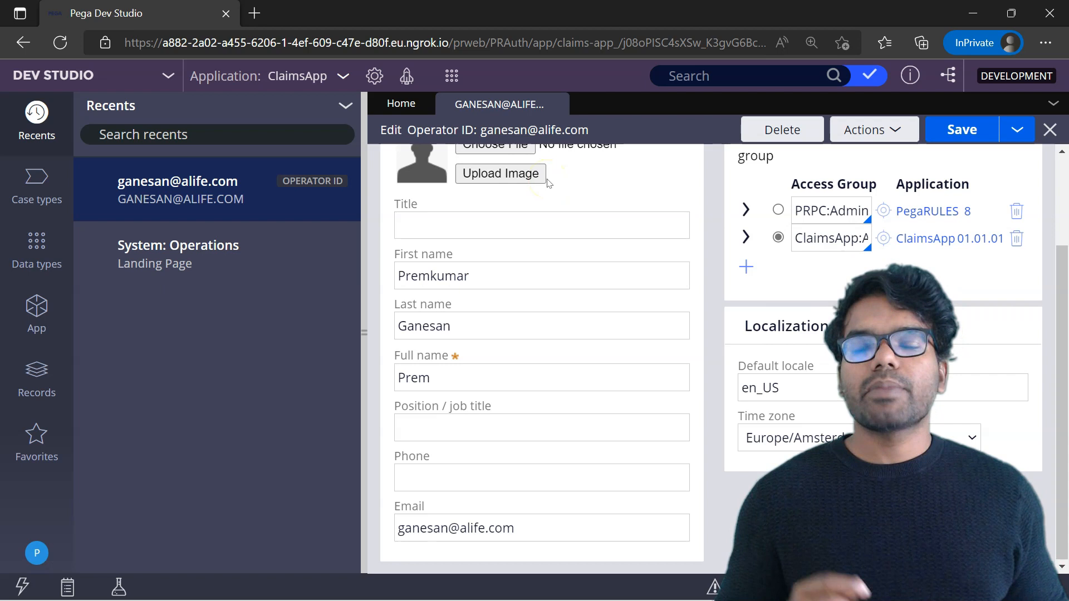
# Open the Pega log file from System Operations and clear the operator filter to view all log entries
pyautogui.click(374, 76)
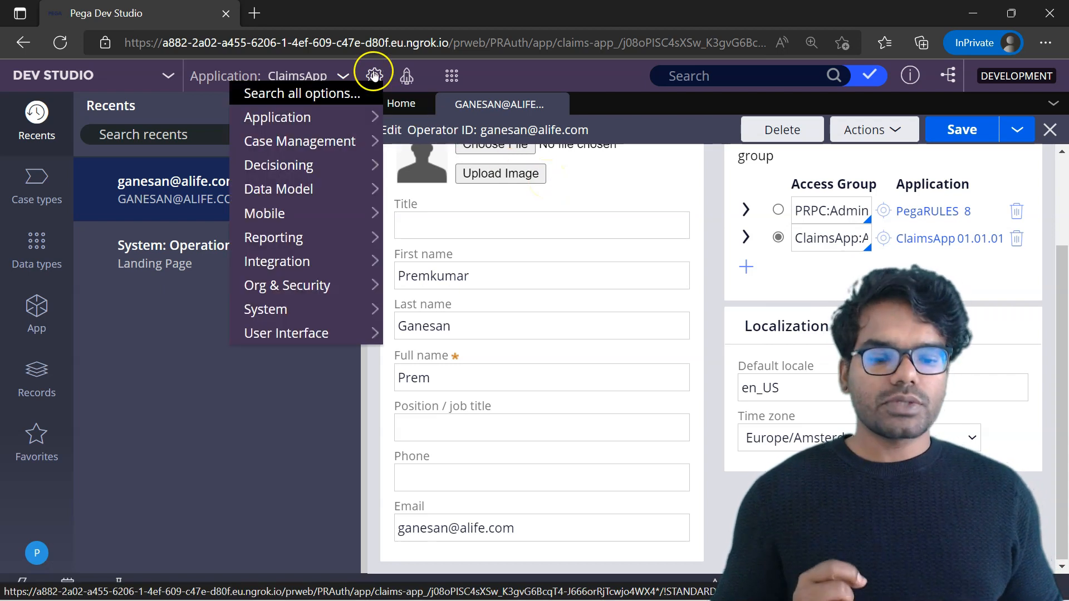
pyautogui.moveTo(278, 309)
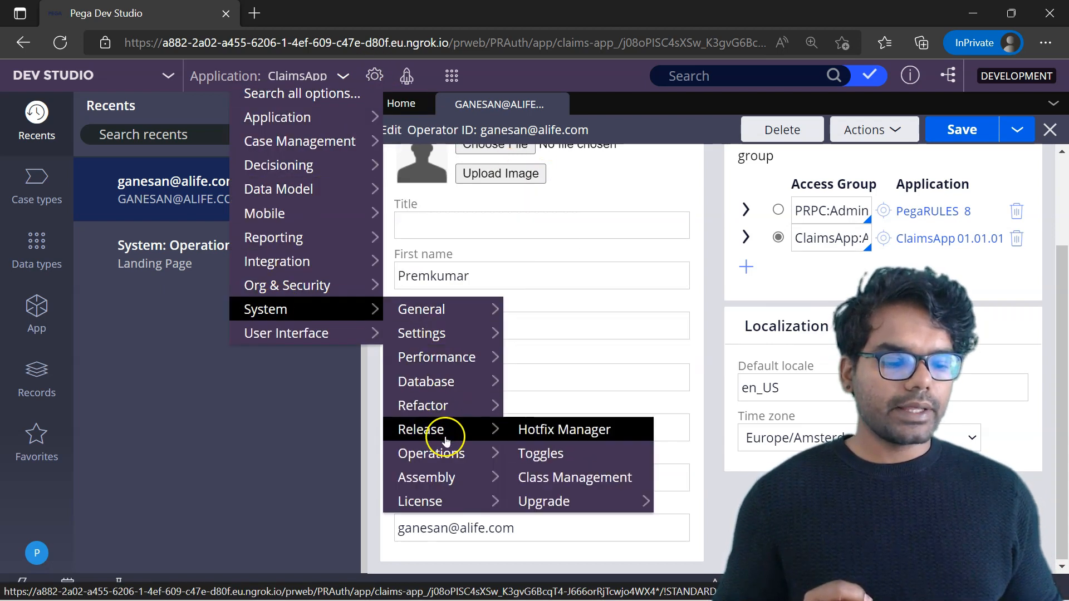
pyautogui.moveTo(436, 453)
pyautogui.click(544, 452)
pyautogui.click(418, 263)
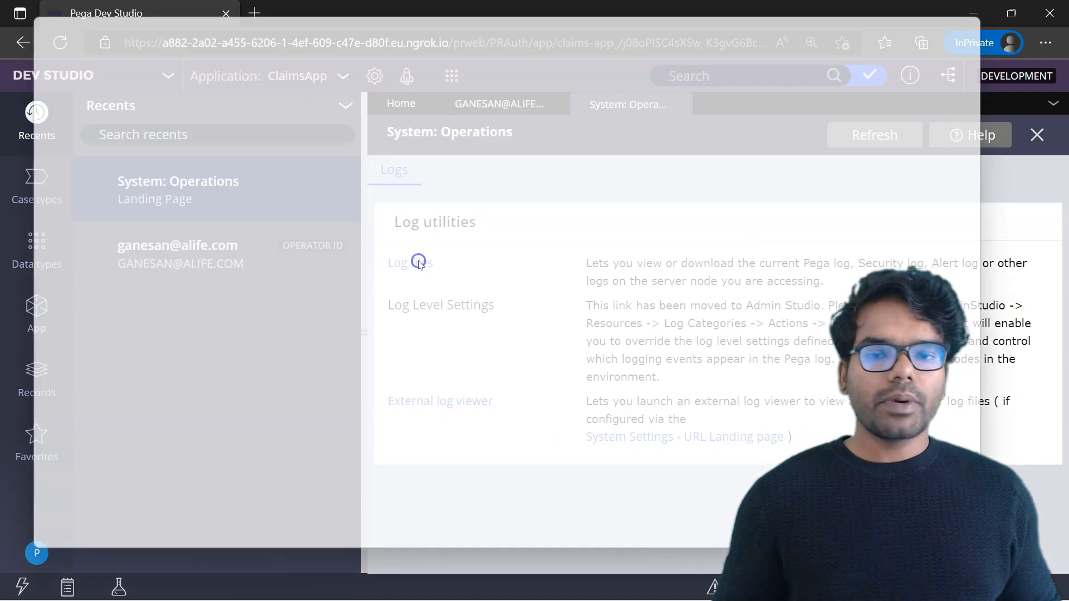
pyautogui.click(295, 188)
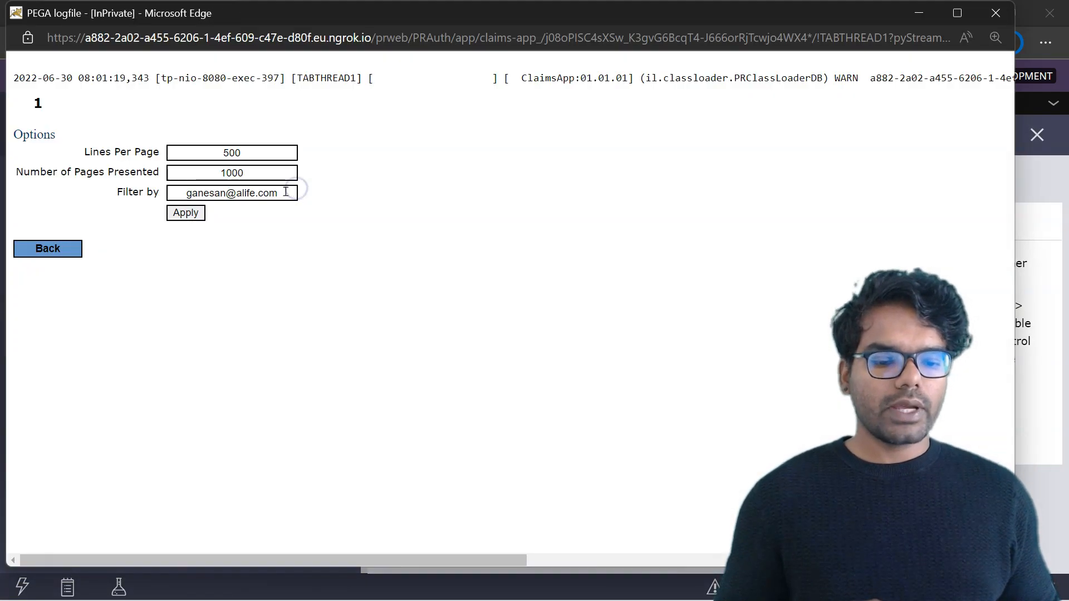
pyautogui.click(69, 213)
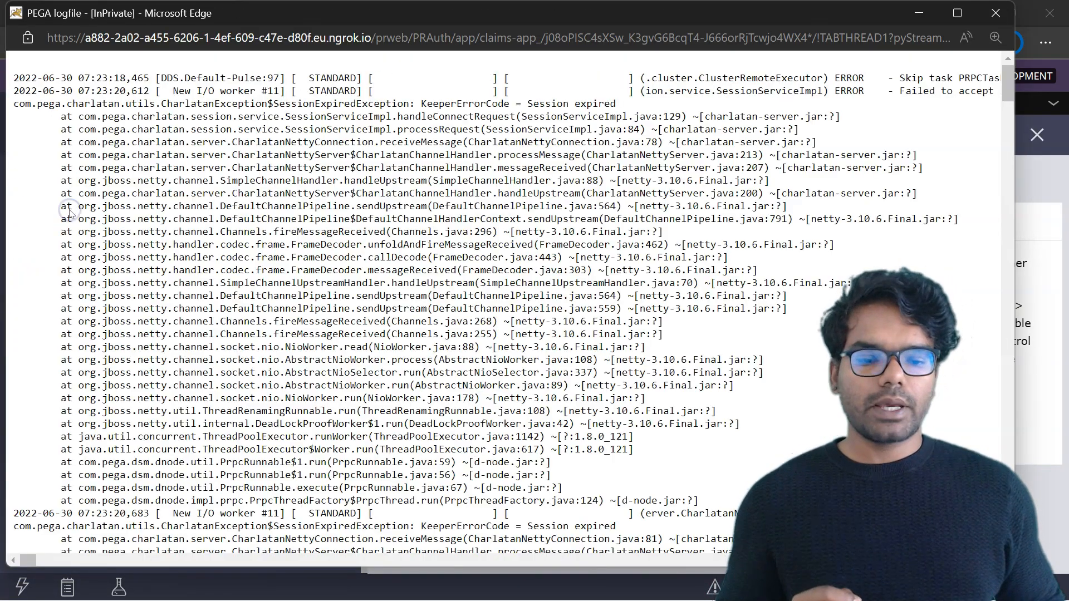